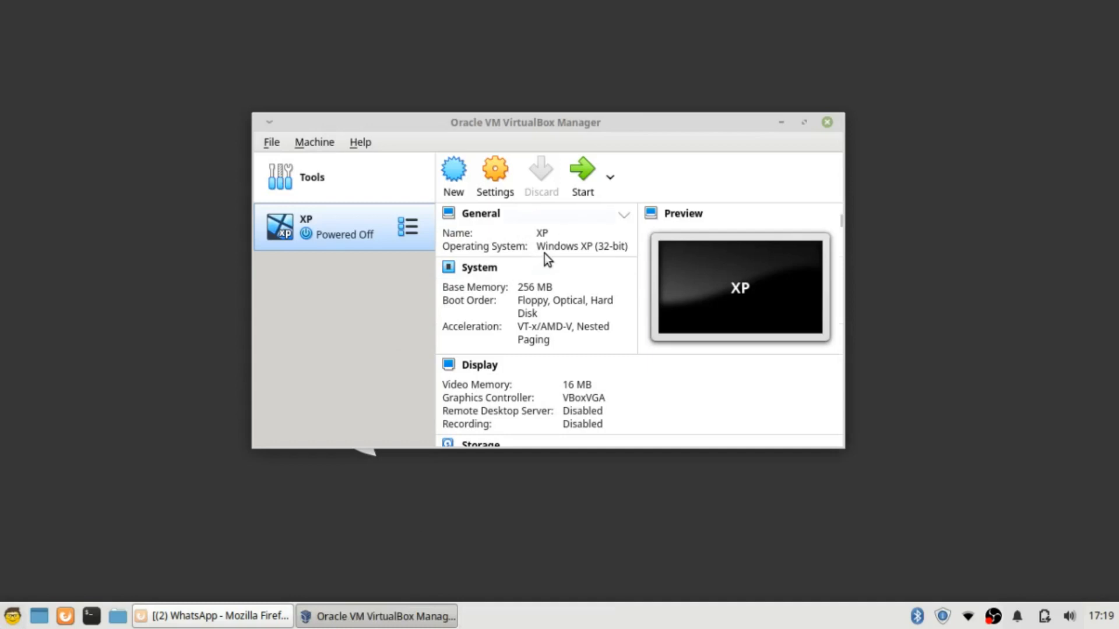
# Create a VM named Mint (Linux, Ubuntu 64-bit) with 1024 MB memory and a new virtual hard disk
pyautogui.click(454, 185)
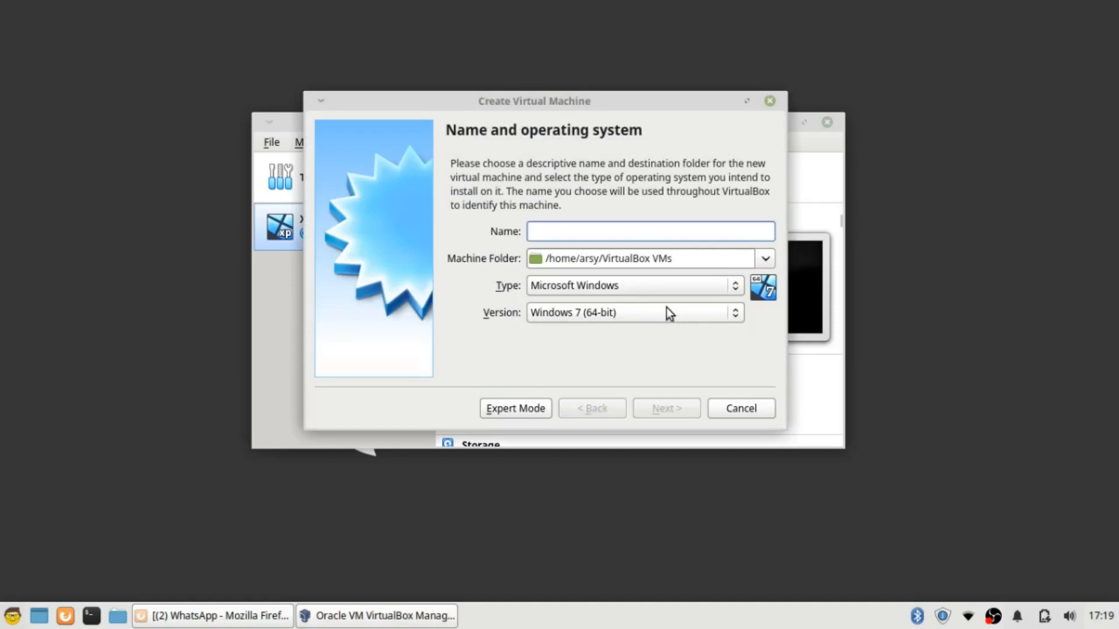
pyautogui.write('Mint')
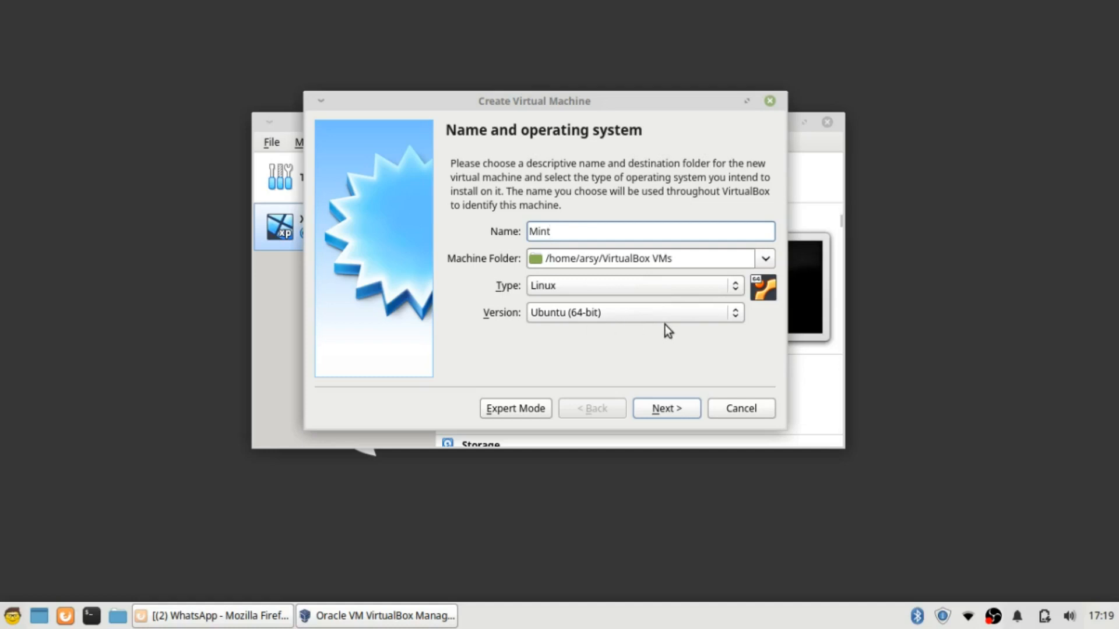
pyautogui.click(683, 412)
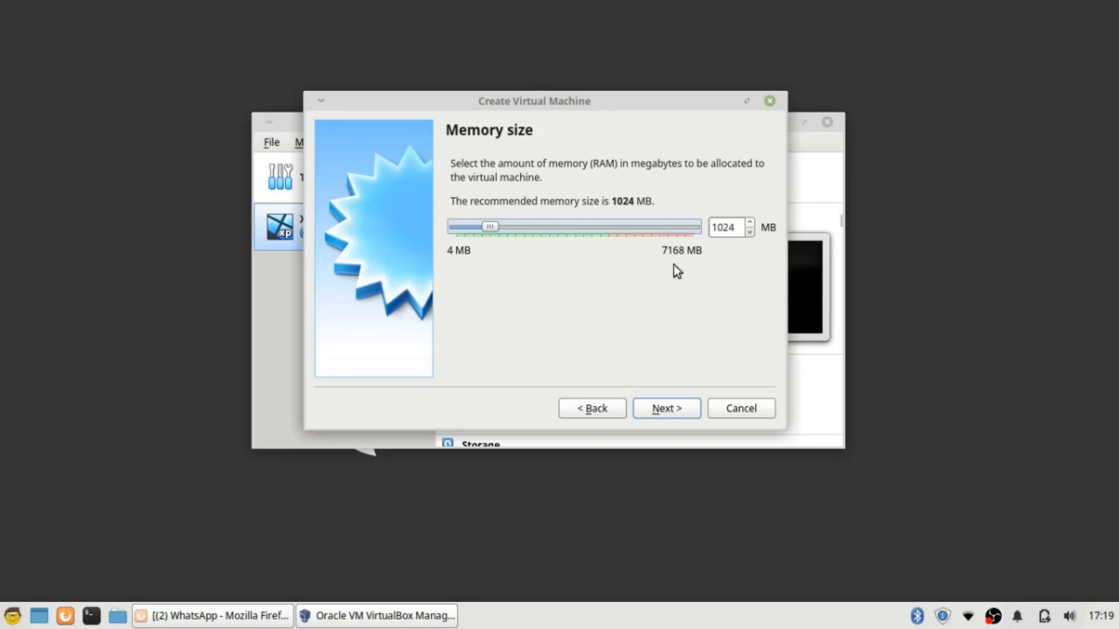
pyautogui.click(679, 413)
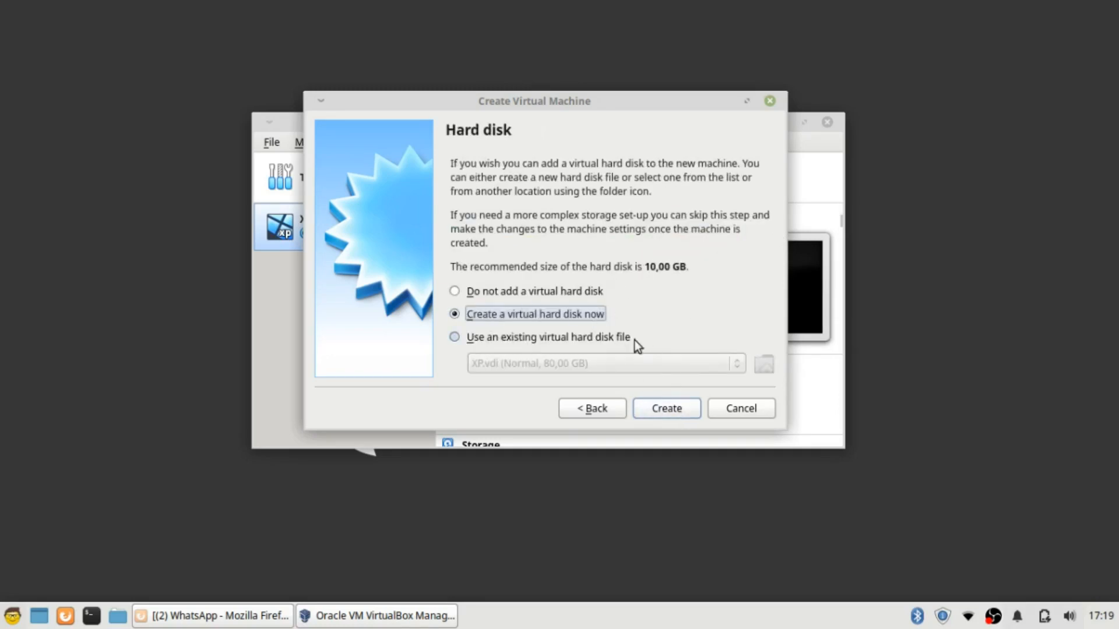
pyautogui.click(668, 411)
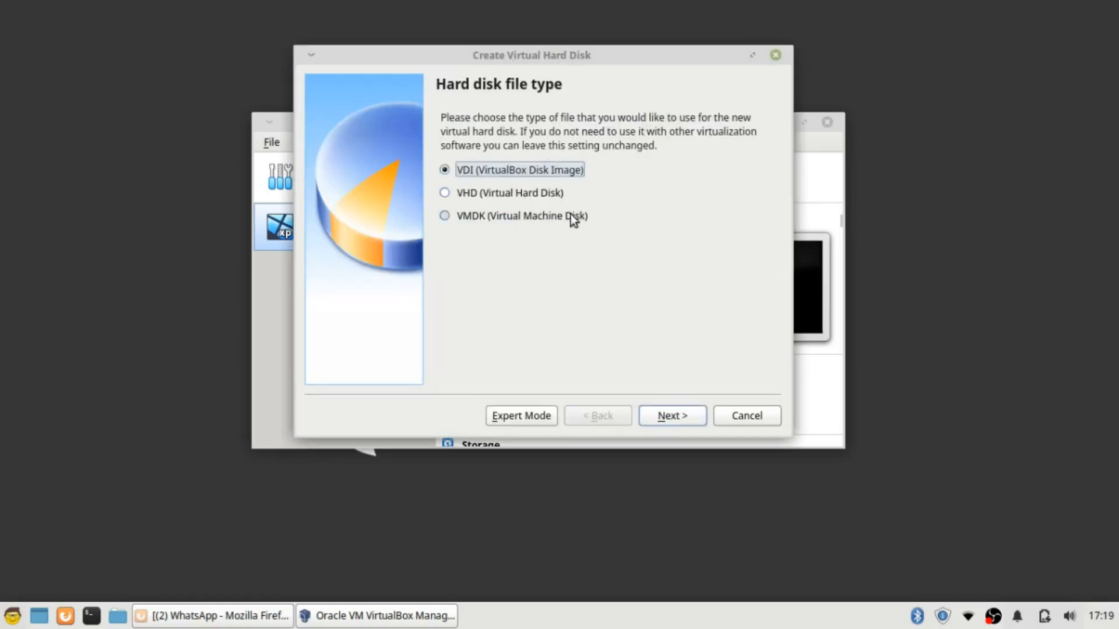
# Create a dynamically allocated 40 GB VDI disk for the Mint VM
pyautogui.click(676, 419)
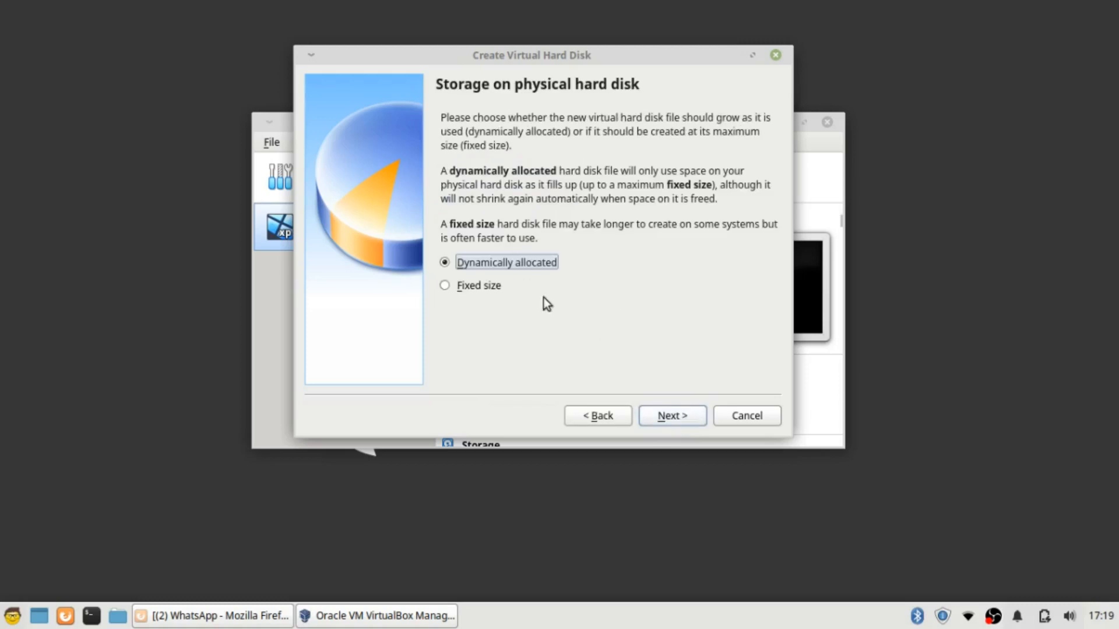
pyautogui.click(687, 420)
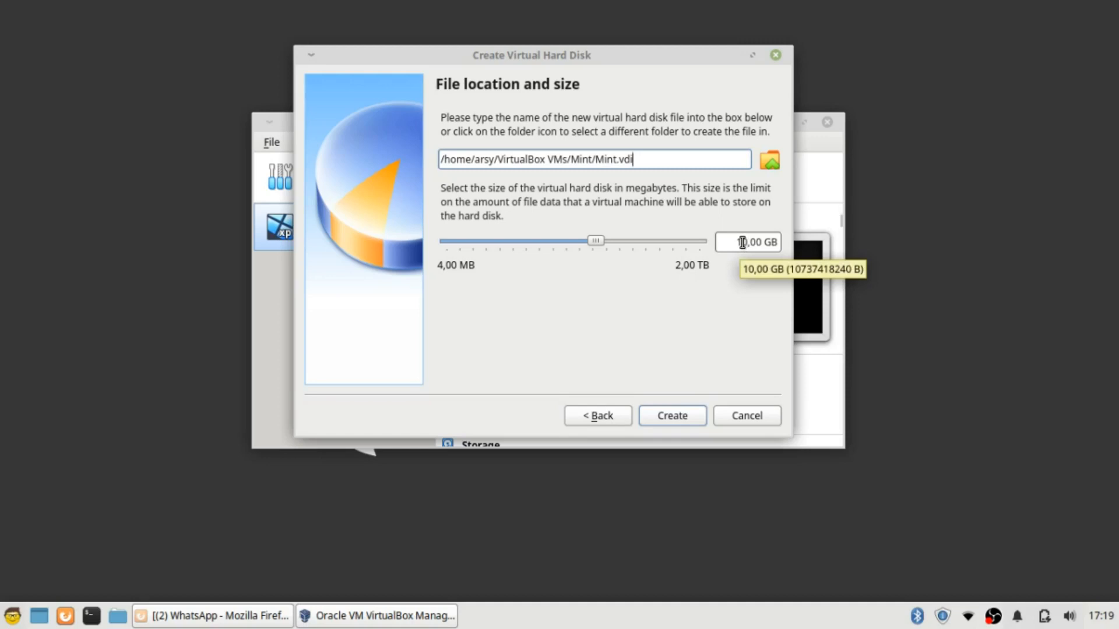
pyautogui.moveTo(742, 241); pyautogui.dragTo(736, 241)
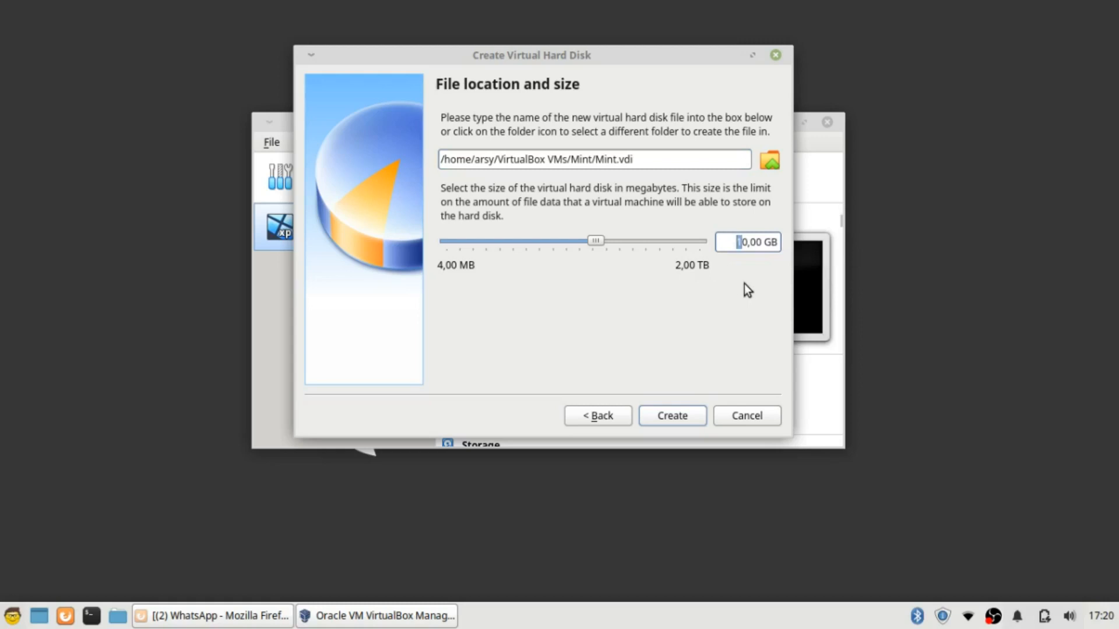
pyautogui.click(736, 246)
pyautogui.moveTo(742, 243); pyautogui.dragTo(725, 243)
pyautogui.write('4')
pyautogui.click(693, 414)
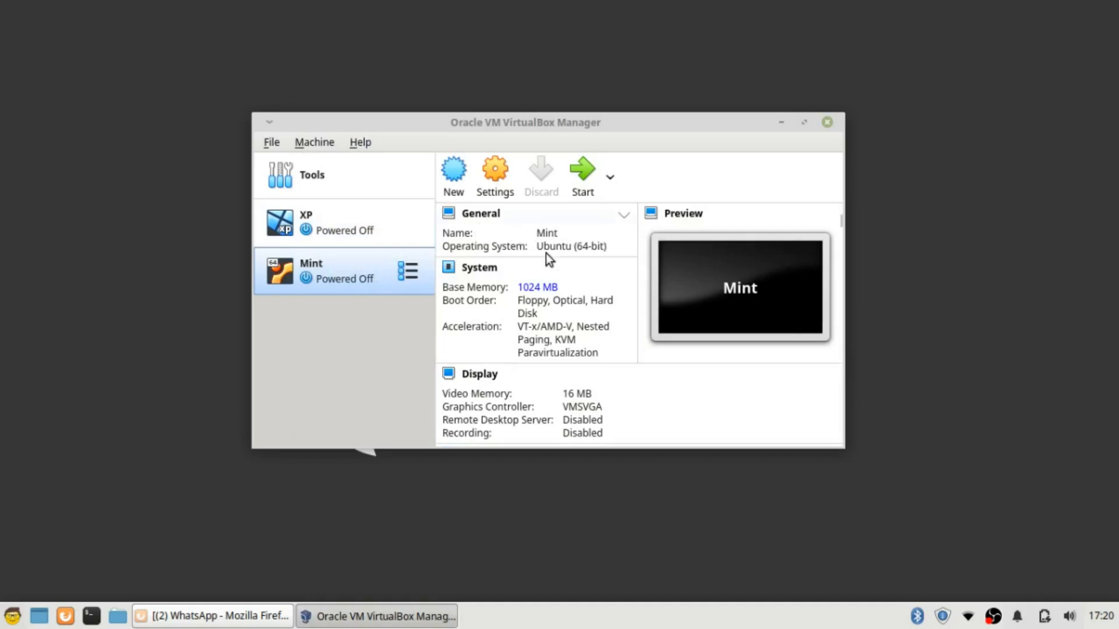
# Load linuxmint-19.1-xfce-64bit.iso into the Mint VM's empty IDE optical drive and save the settings
pyautogui.click(499, 193)
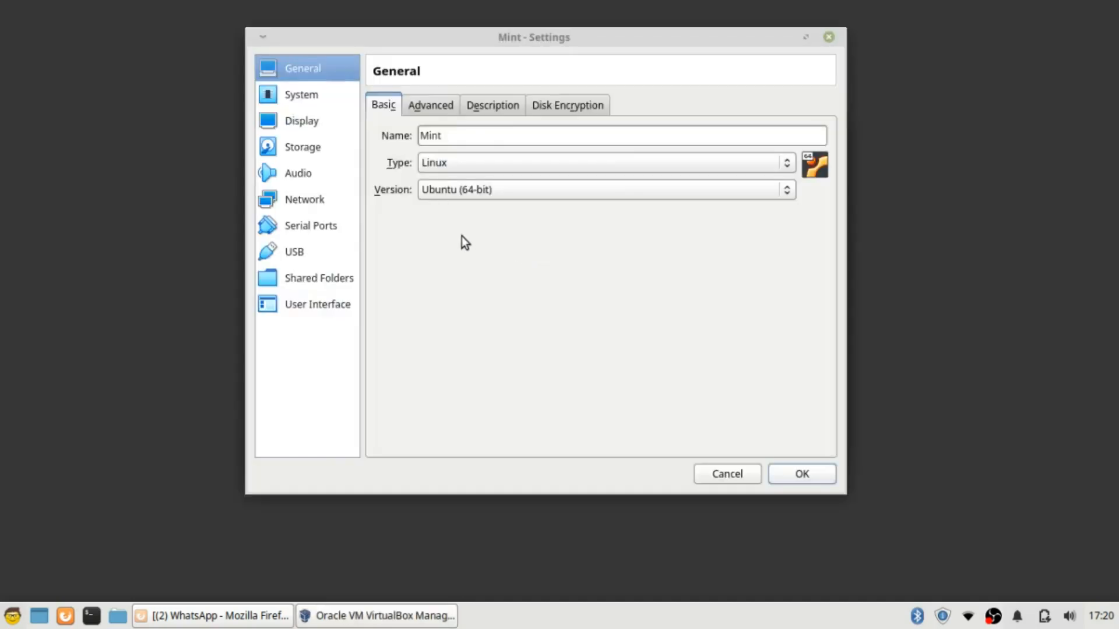
pyautogui.click(300, 149)
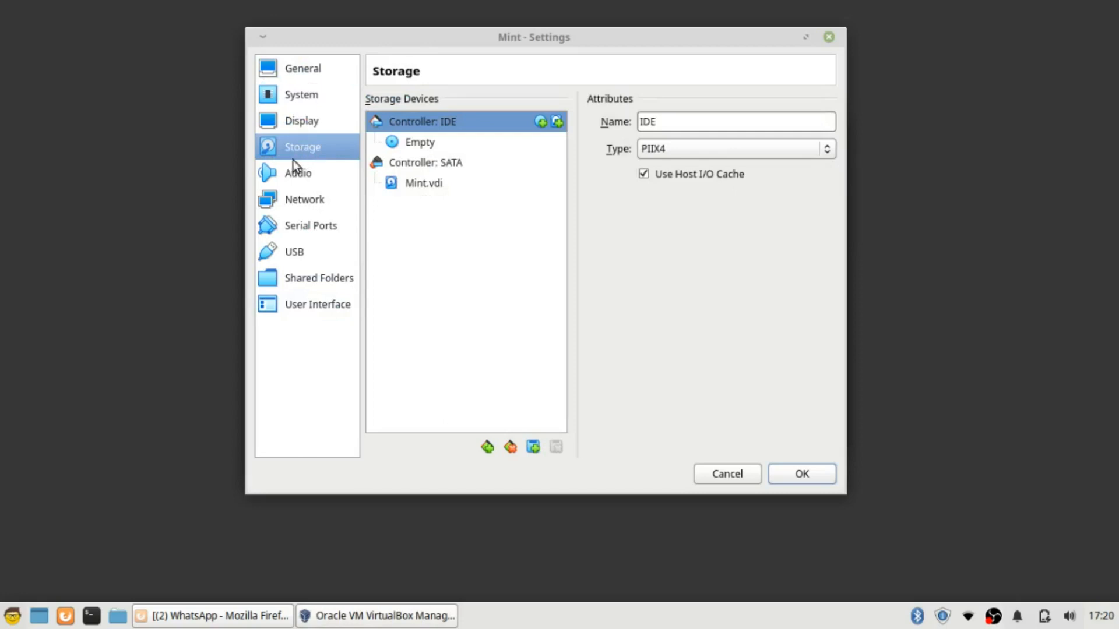
pyautogui.click(419, 145)
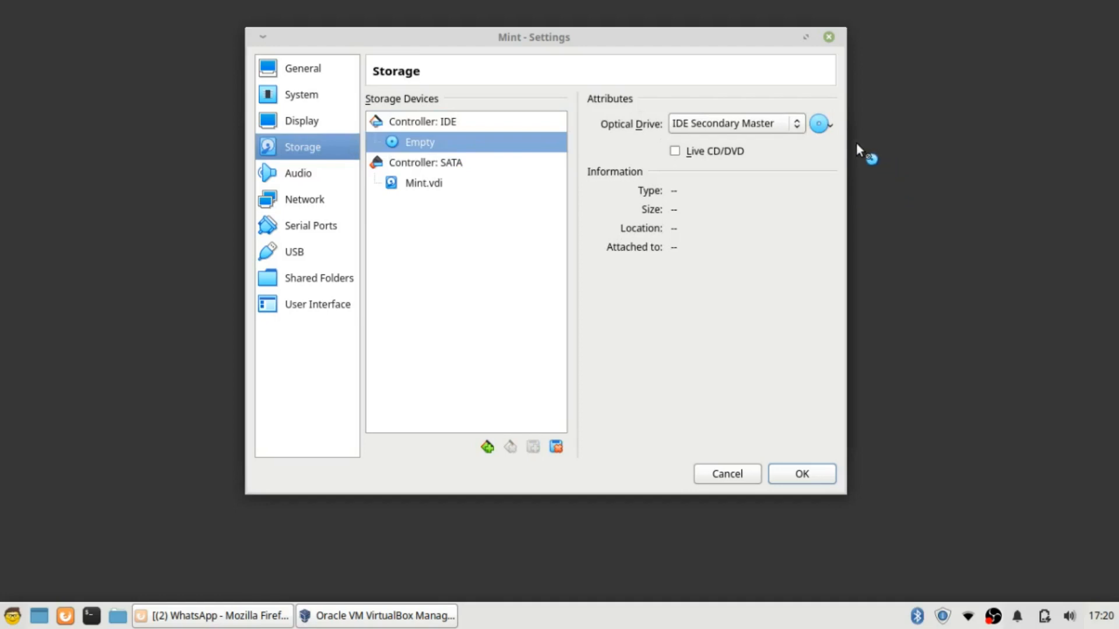
pyautogui.click(830, 129)
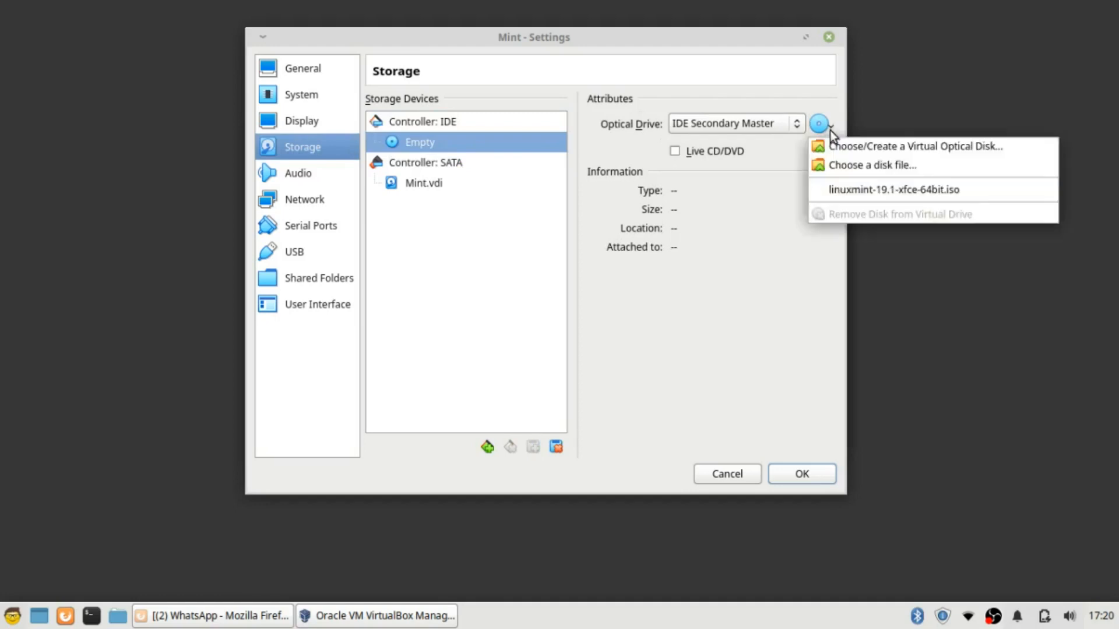
pyautogui.click(885, 174)
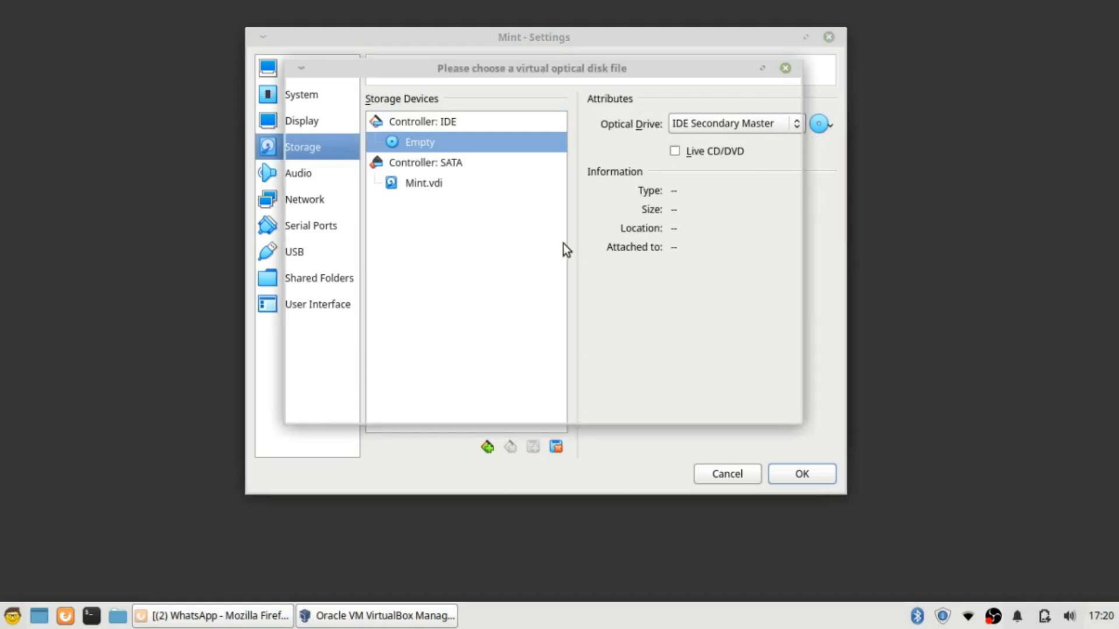
pyautogui.click(458, 247)
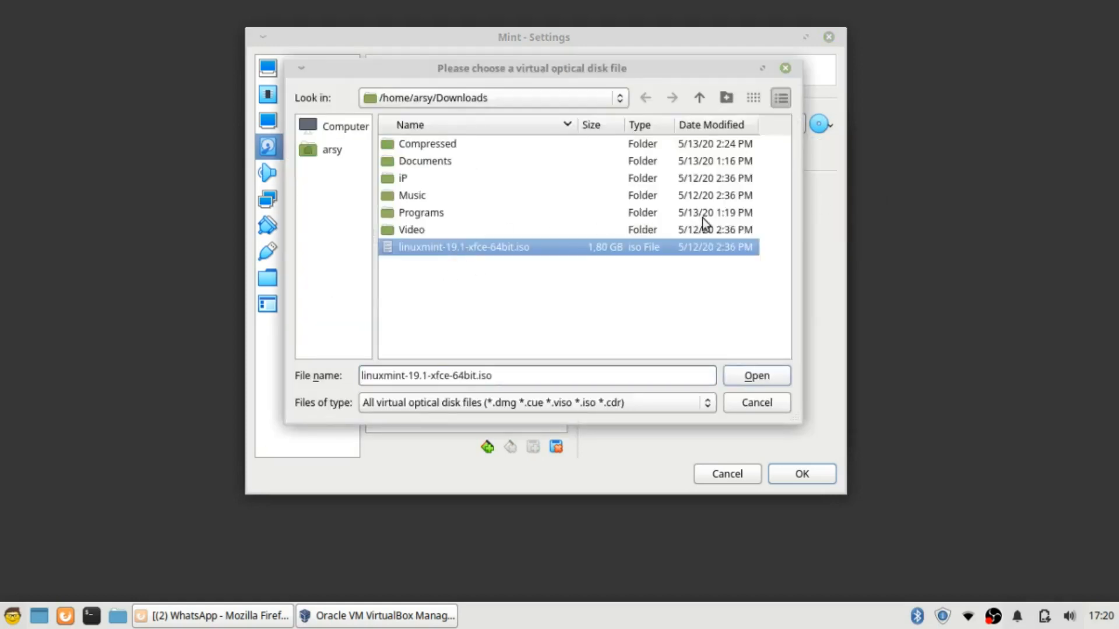
pyautogui.click(756, 376)
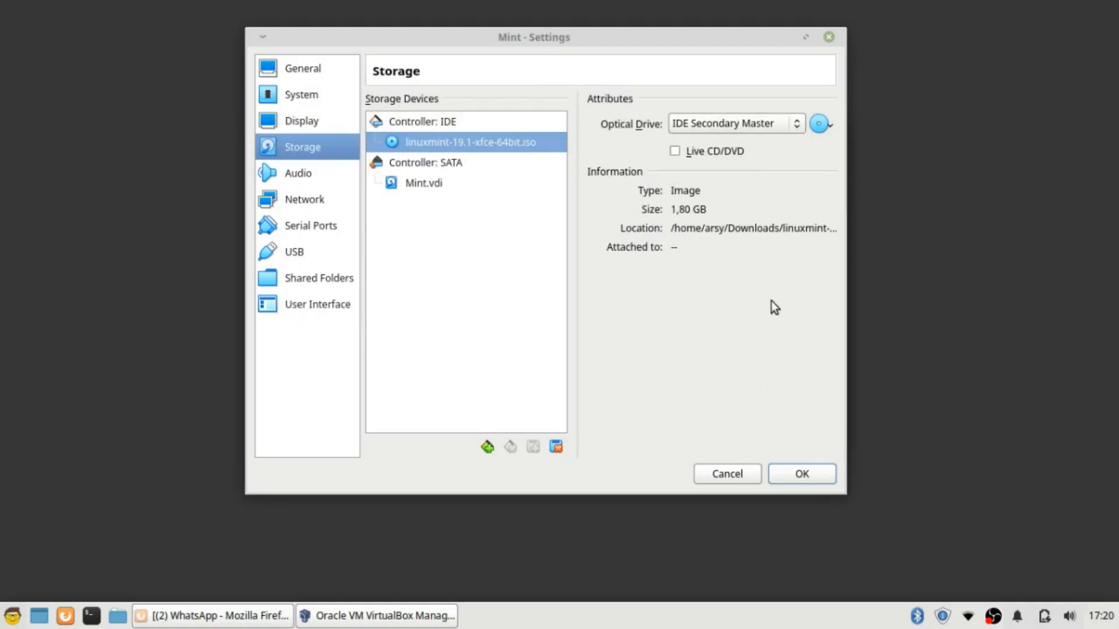
pyautogui.click(807, 476)
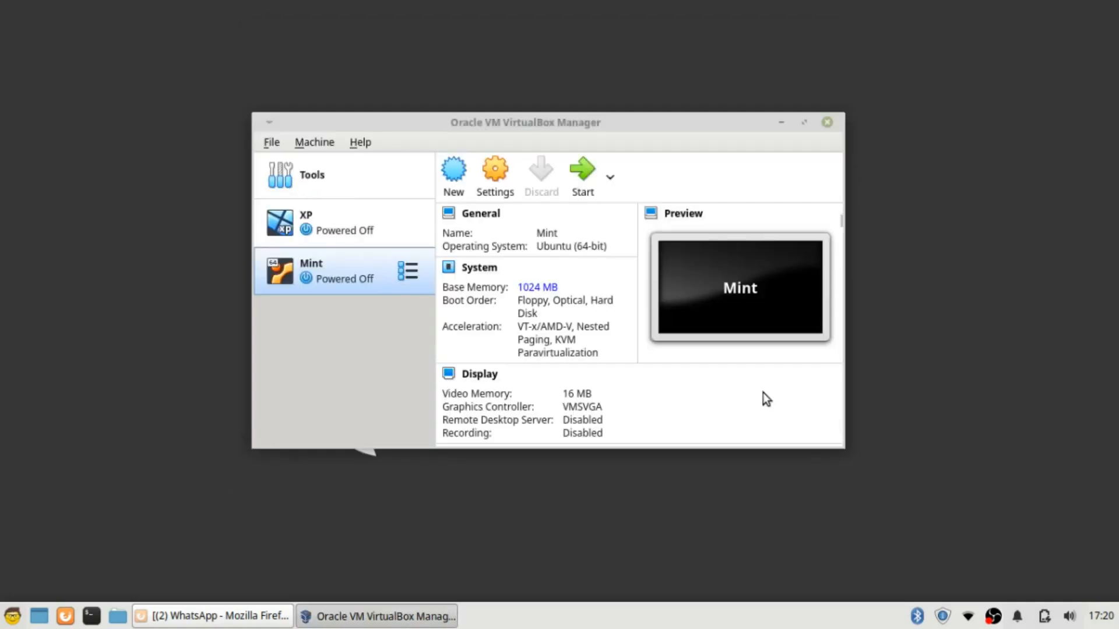
# Review the Mint VM's System and General settings pages, including the disk encryption options
pyautogui.click(505, 184)
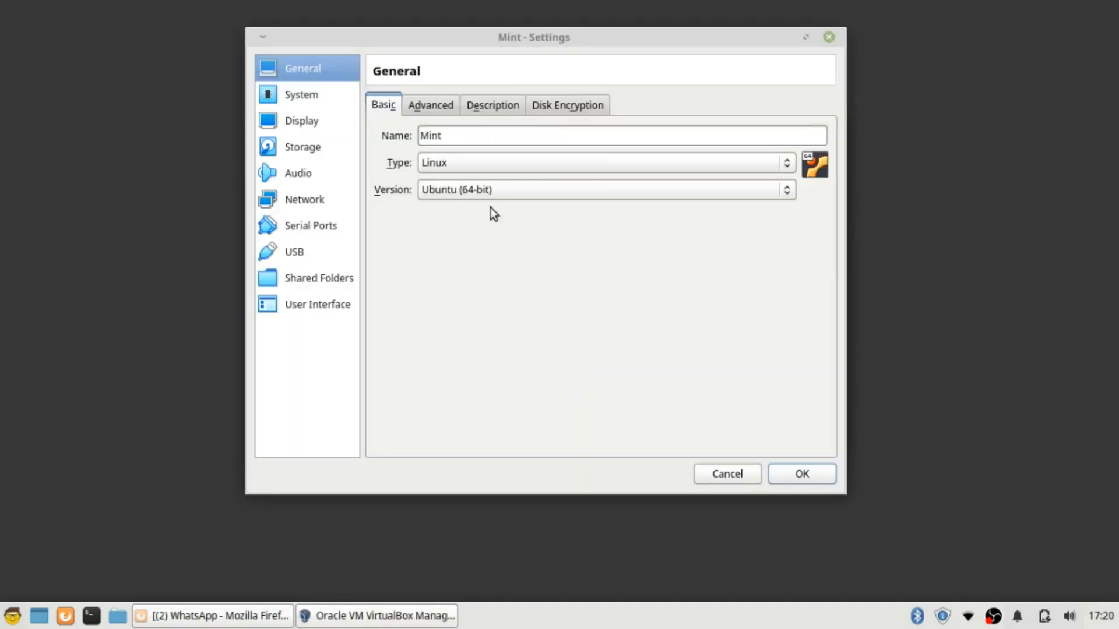
pyautogui.click(310, 99)
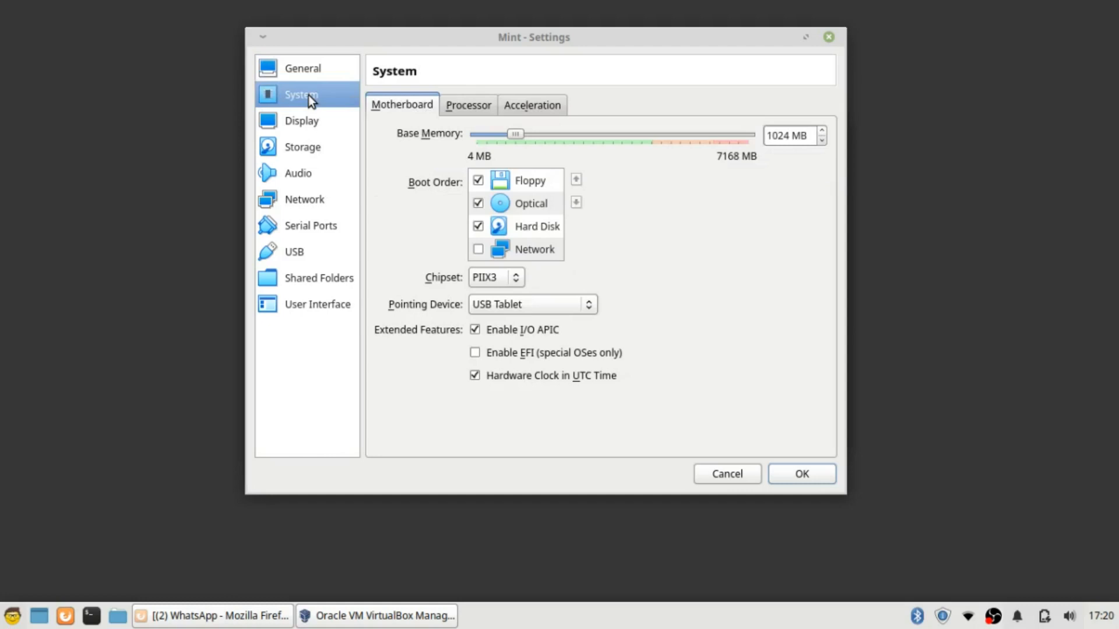
pyautogui.click(320, 73)
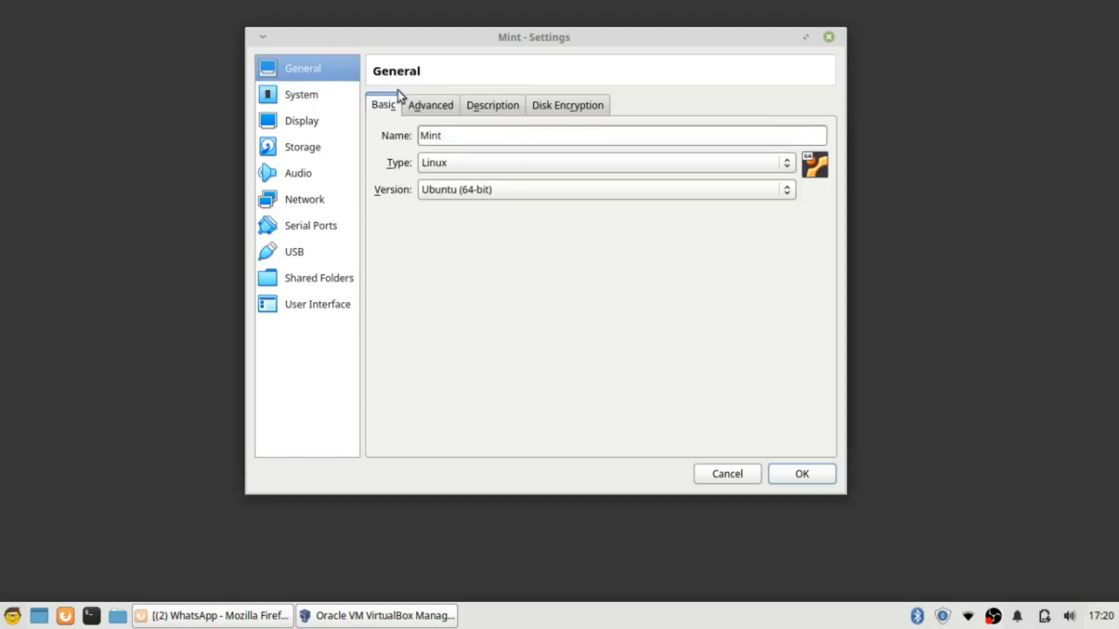
pyautogui.click(444, 111)
pyautogui.click(494, 108)
pyautogui.click(549, 105)
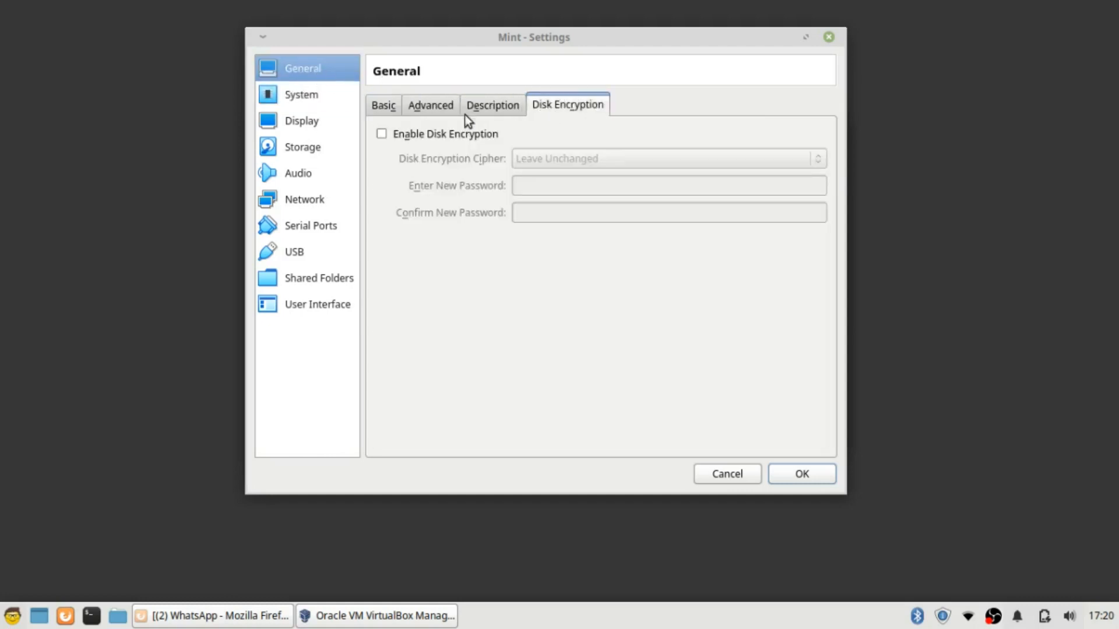
pyautogui.click(290, 98)
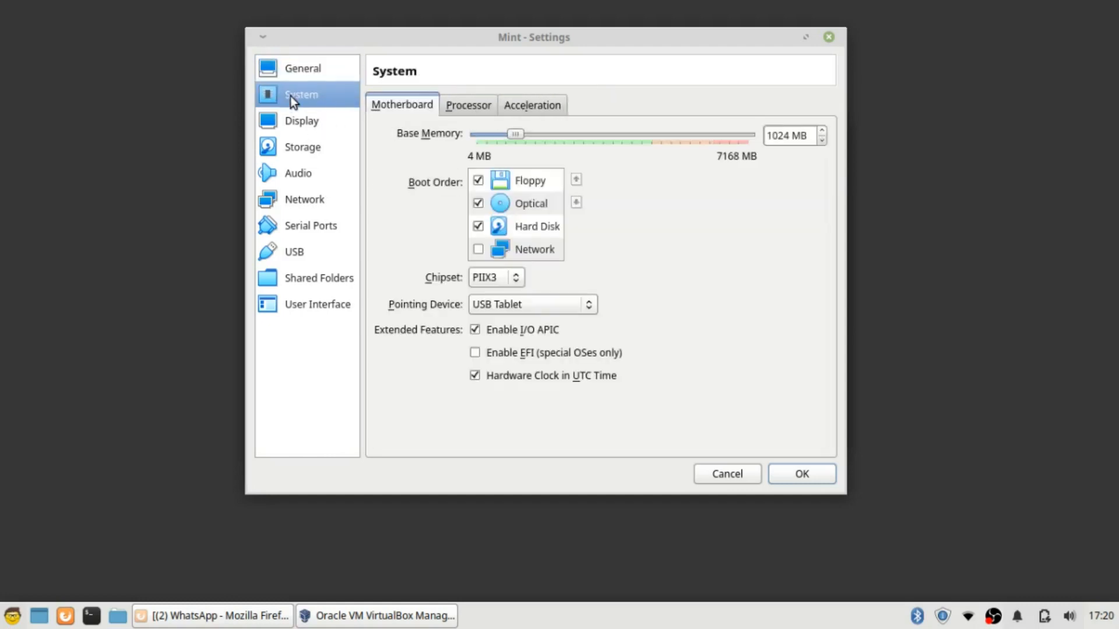
# Turn on host I/O caching for the SATA controller and save the settings
pyautogui.click(309, 153)
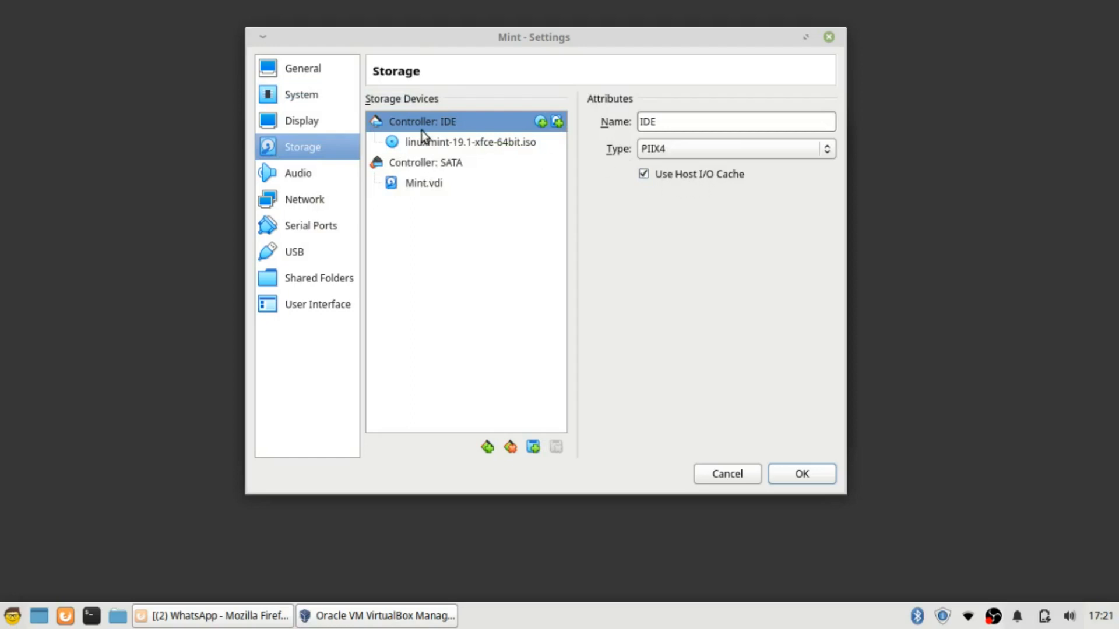
pyautogui.click(422, 165)
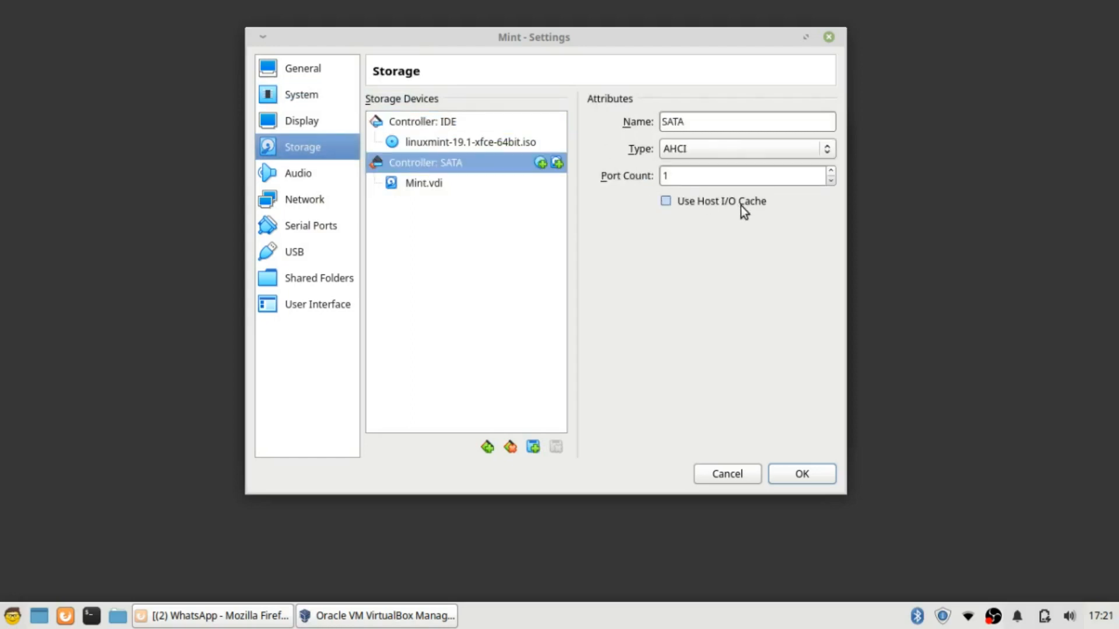
pyautogui.click(666, 202)
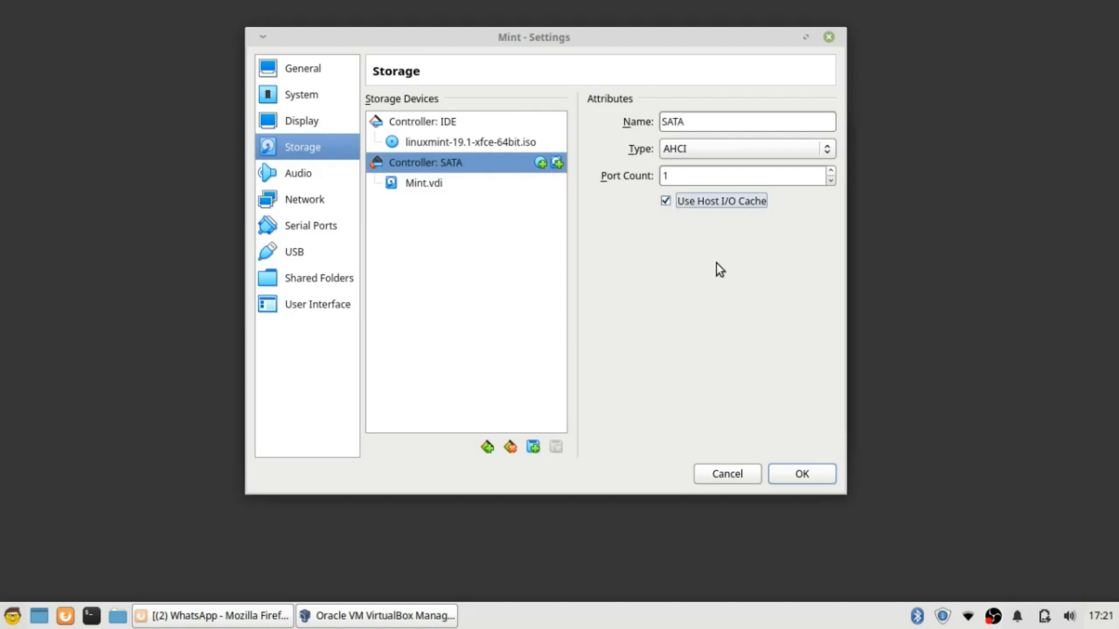
pyautogui.click(815, 475)
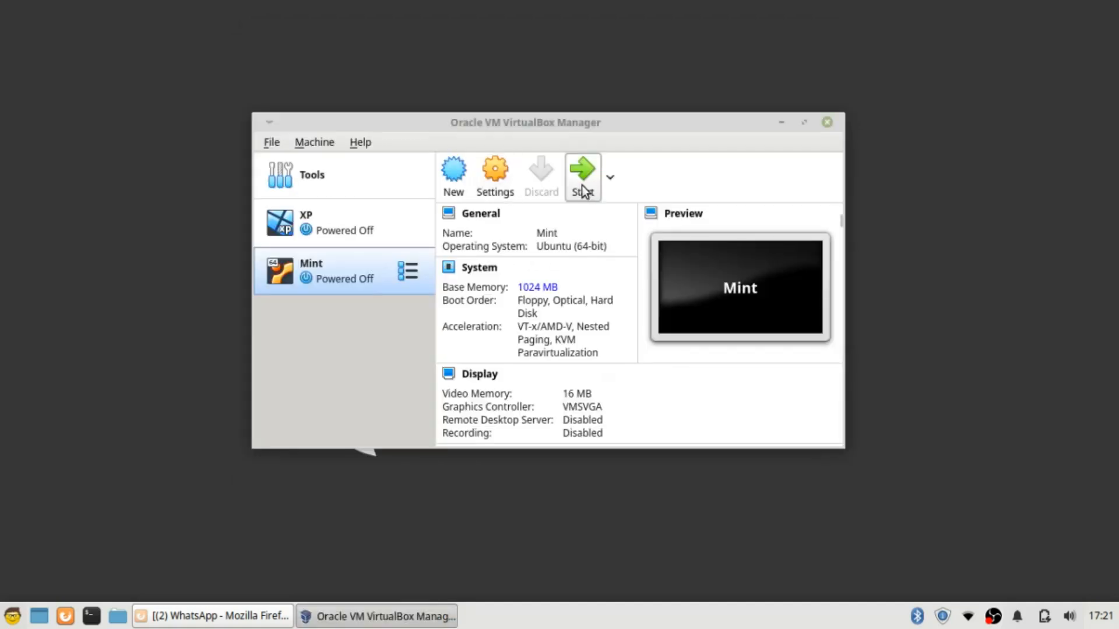
# Start the Mint VM from linuxmint-19.1-xfce-64bit.iso and dismiss the keyboard auto-capture notice
pyautogui.click(588, 187)
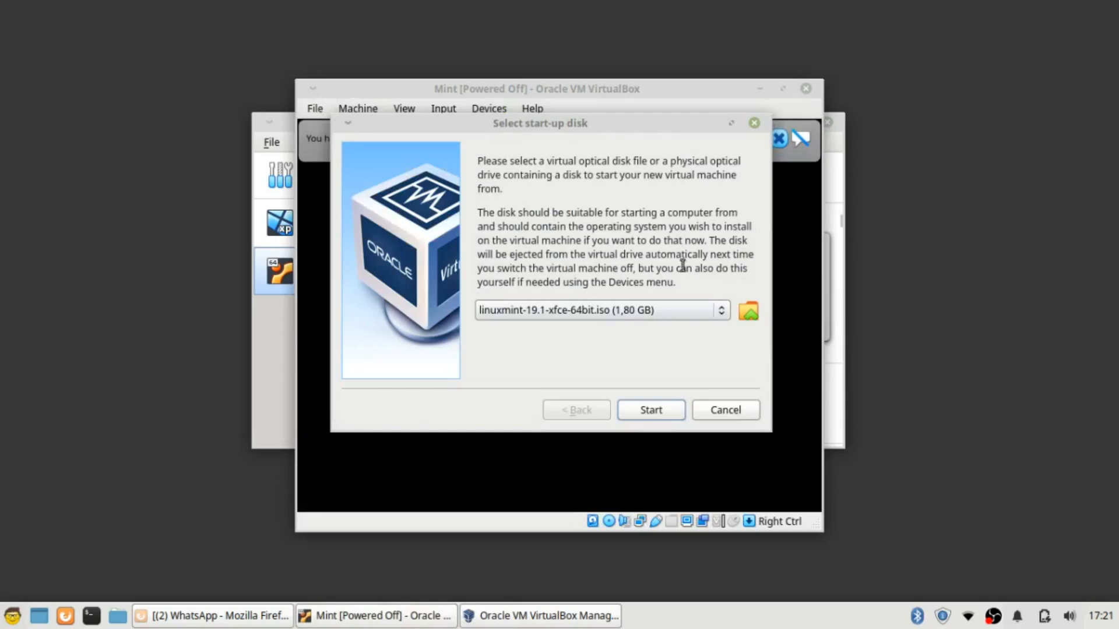
pyautogui.click(665, 411)
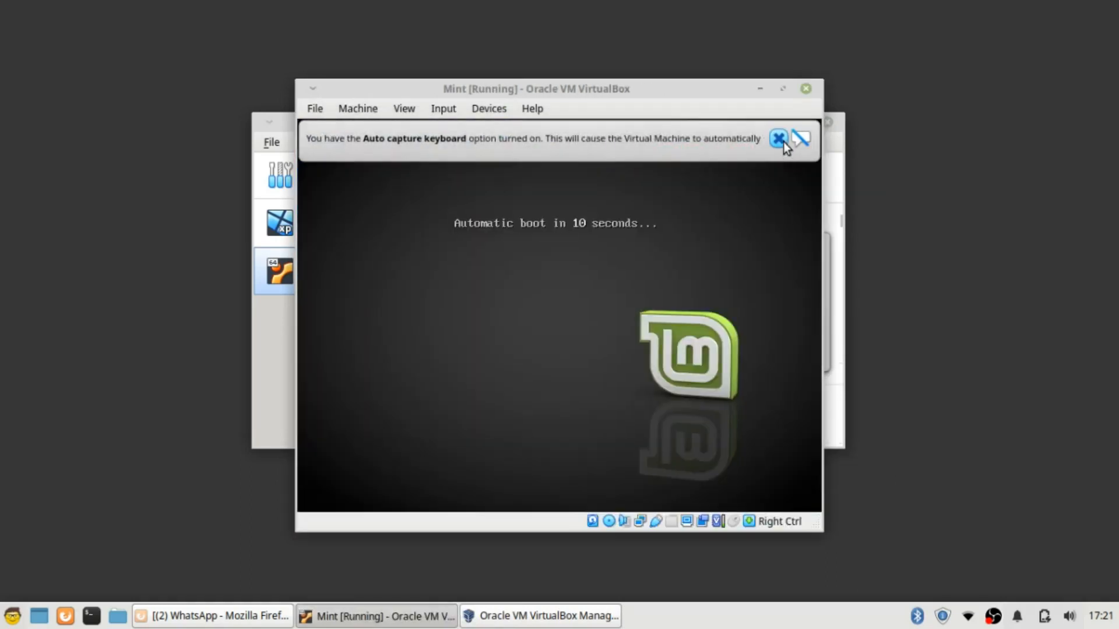
pyautogui.click(779, 138)
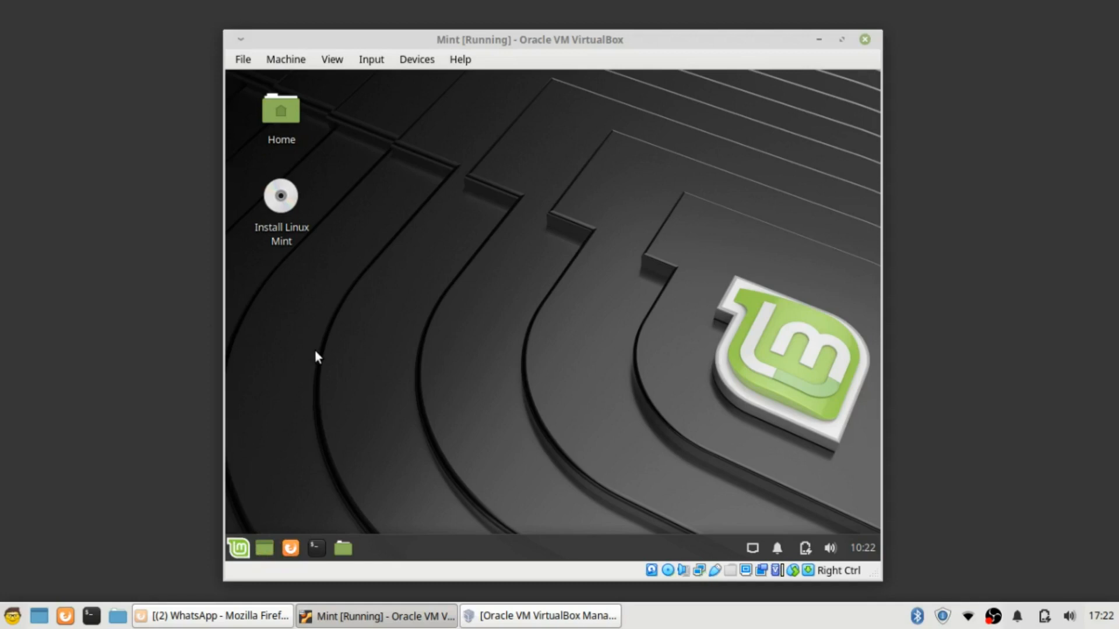
pyautogui.click(239, 548)
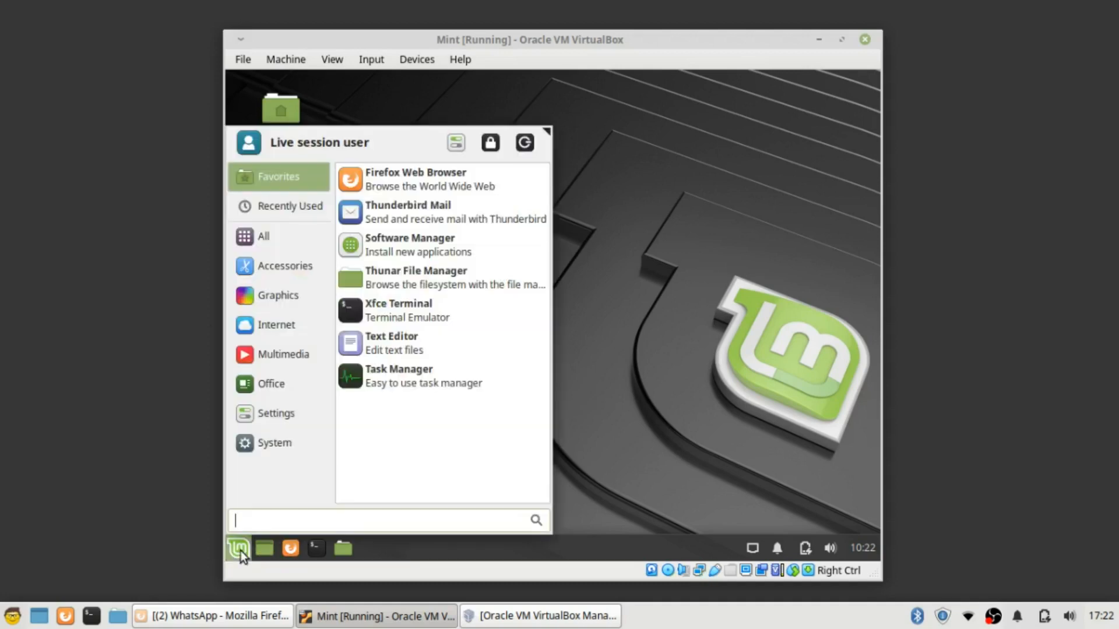
pyautogui.click(270, 267)
pyautogui.click(274, 236)
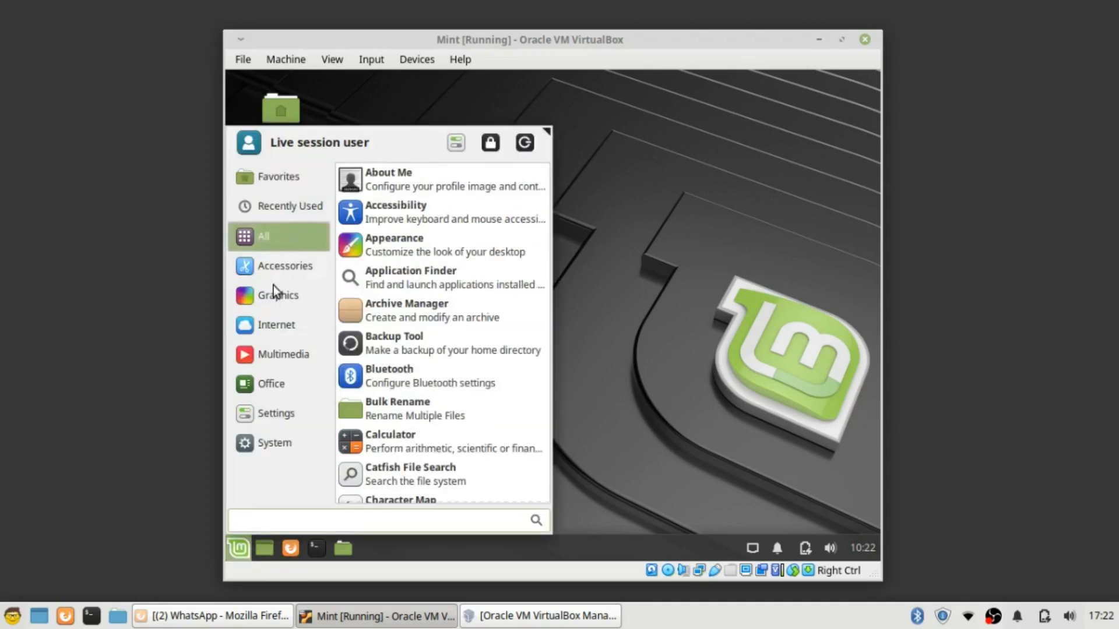
pyautogui.click(275, 442)
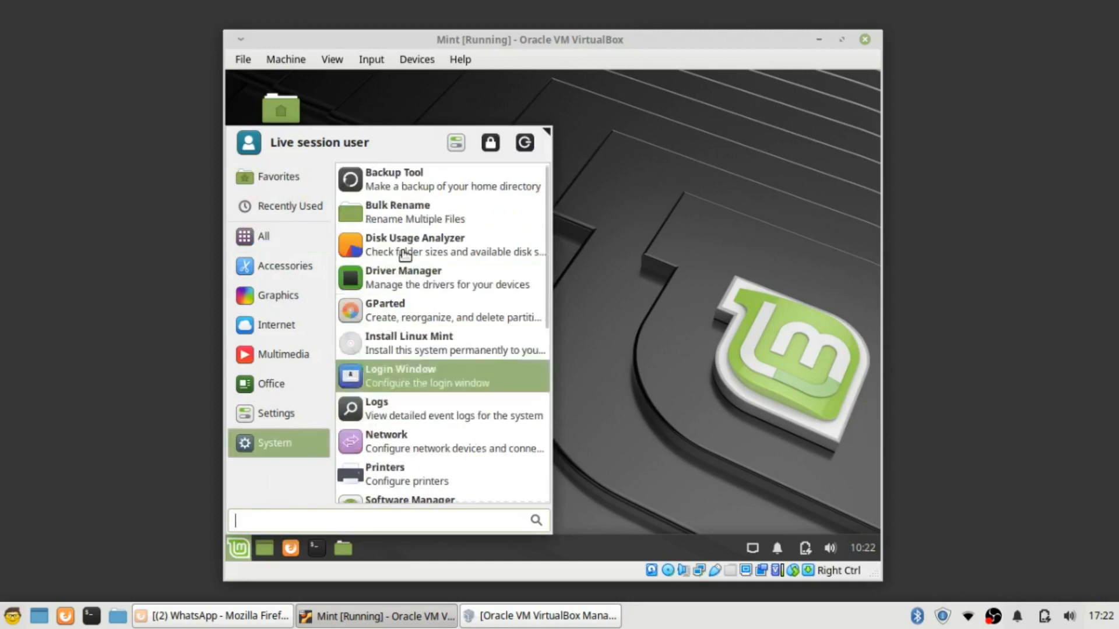
pyautogui.click(282, 356)
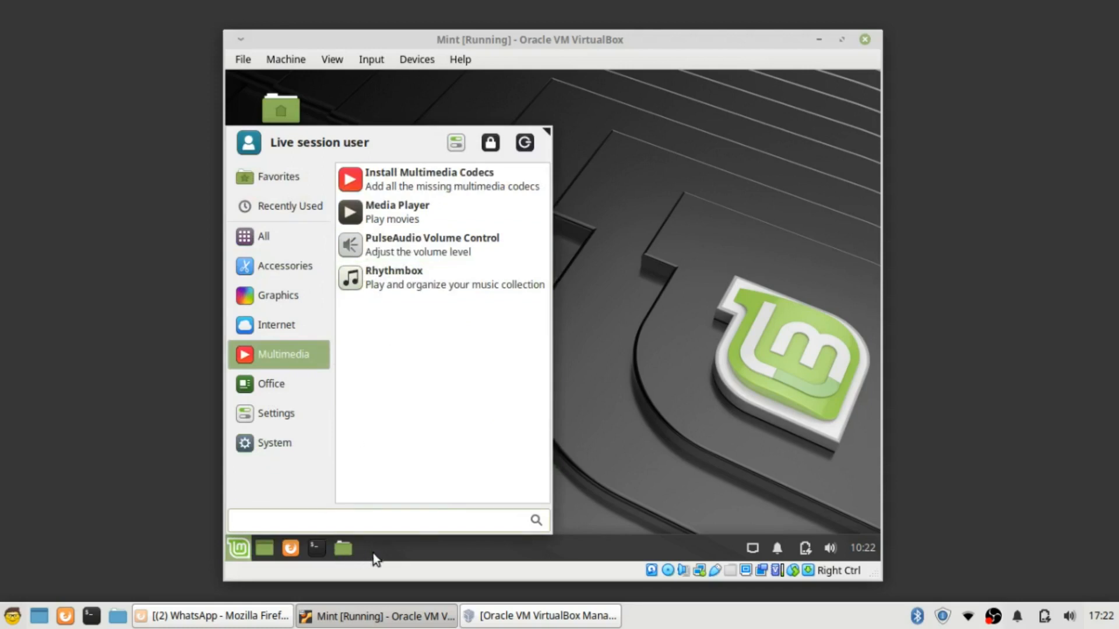
pyautogui.click(662, 373)
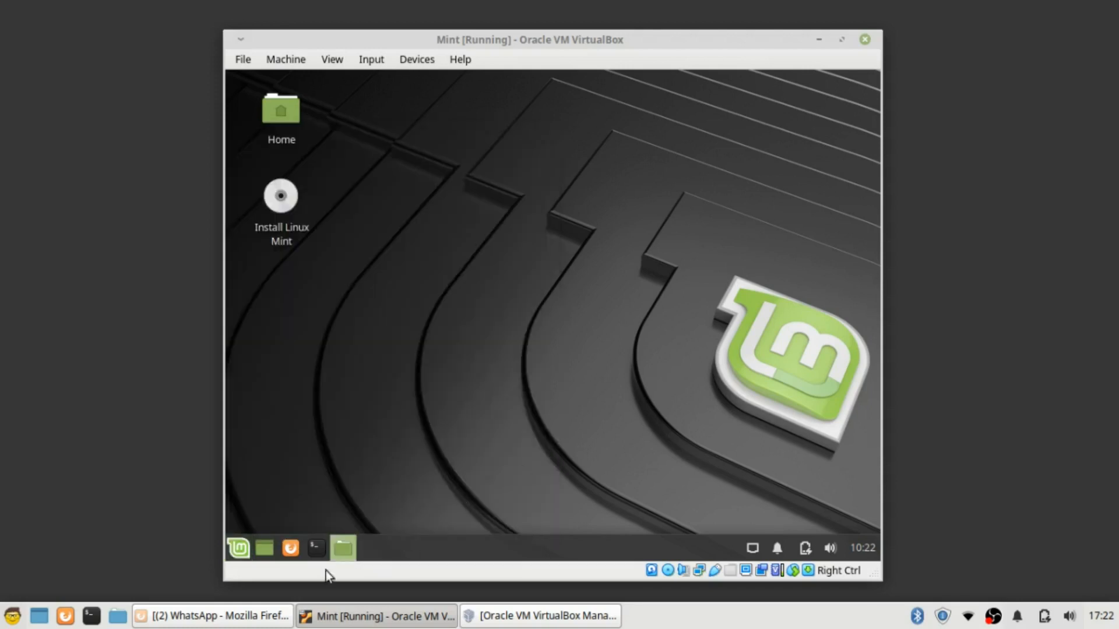
pyautogui.click(350, 551)
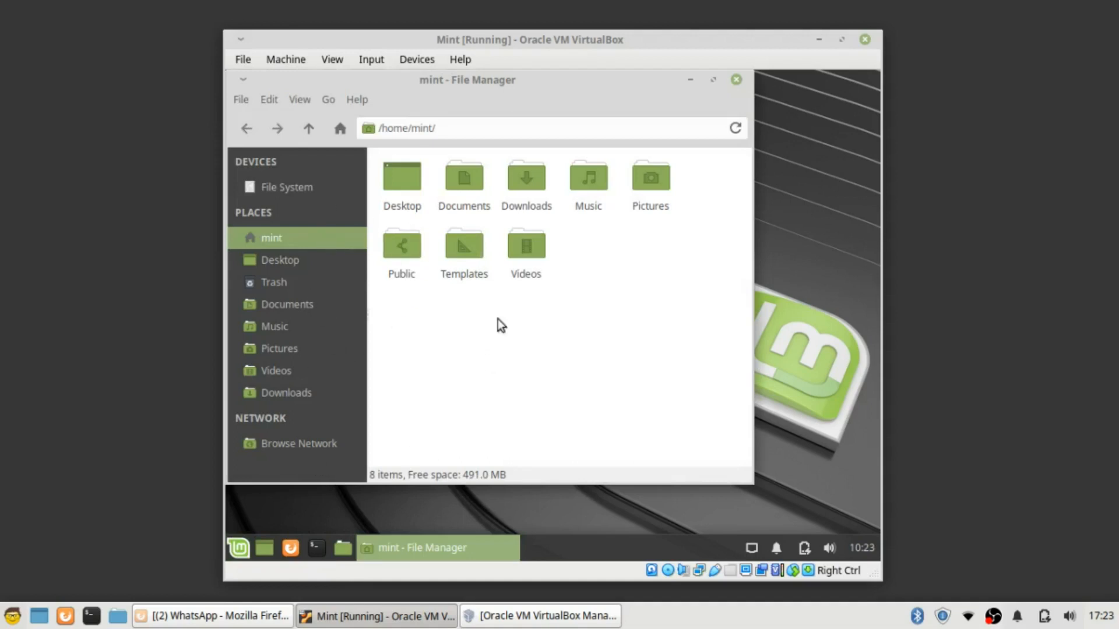
pyautogui.click(737, 82)
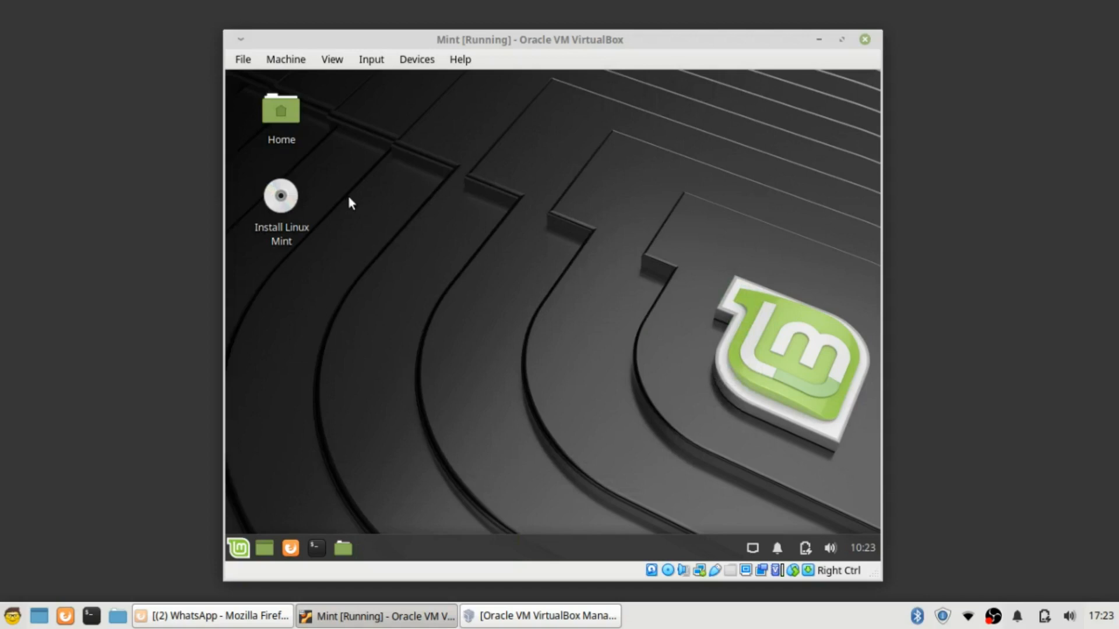
pyautogui.click(284, 209)
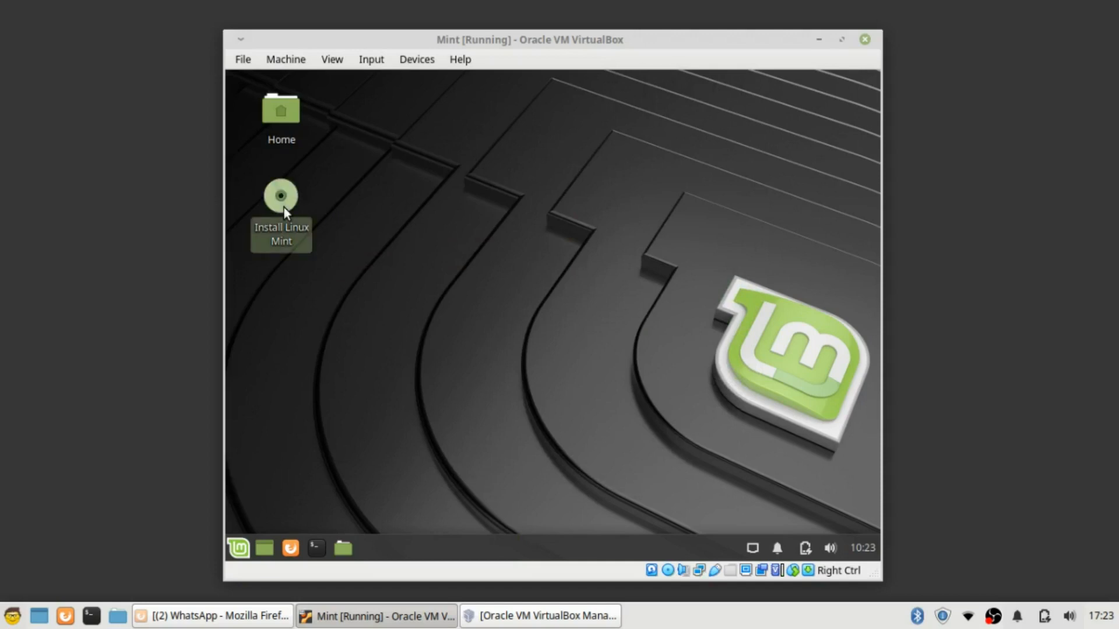
pyautogui.doubleClick(284, 208)
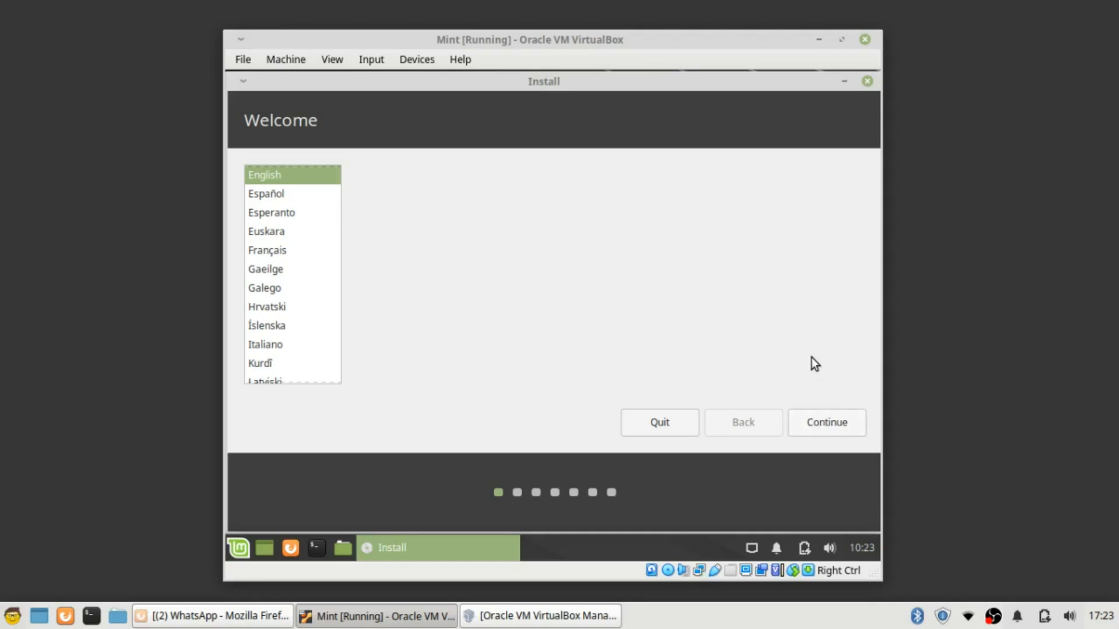
# Go through the installer with English, default keyboard, no third-party software, and choose Something else
pyautogui.click(830, 424)
pyautogui.click(811, 427)
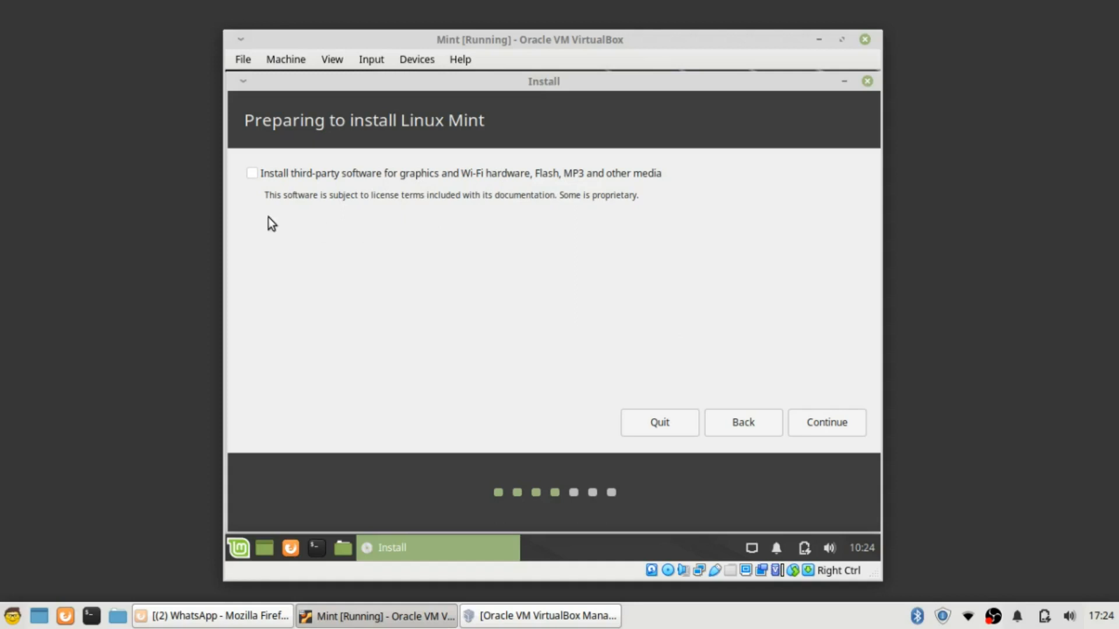
pyautogui.click(826, 426)
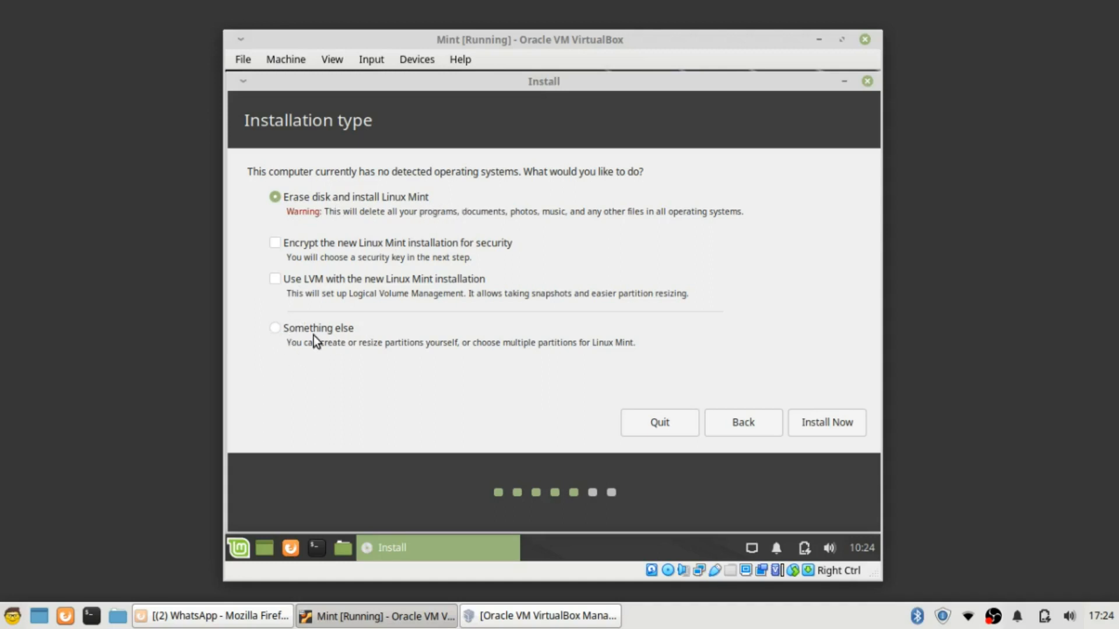
pyautogui.click(278, 329)
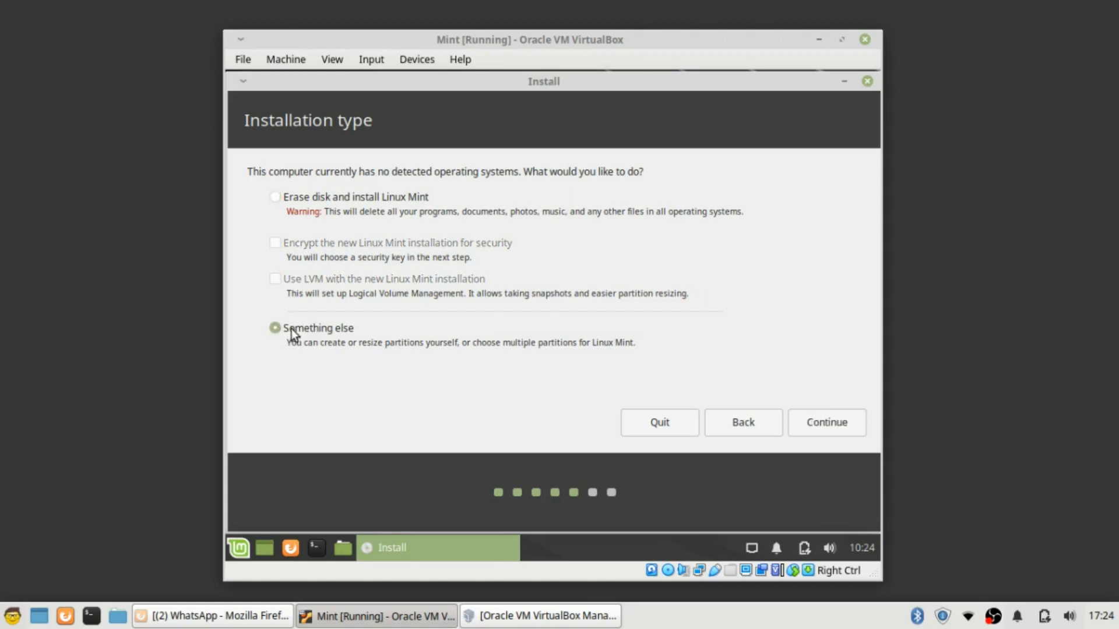
# Create a new empty partition table on /dev/sda and select its 42949 MB free space
pyautogui.click(815, 428)
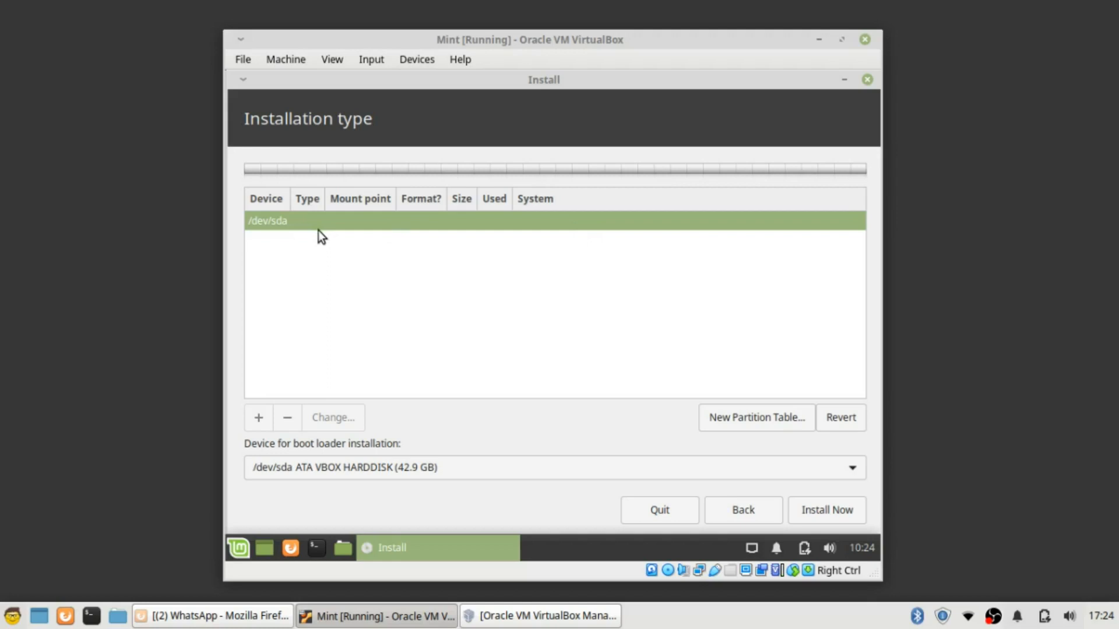
pyautogui.click(772, 428)
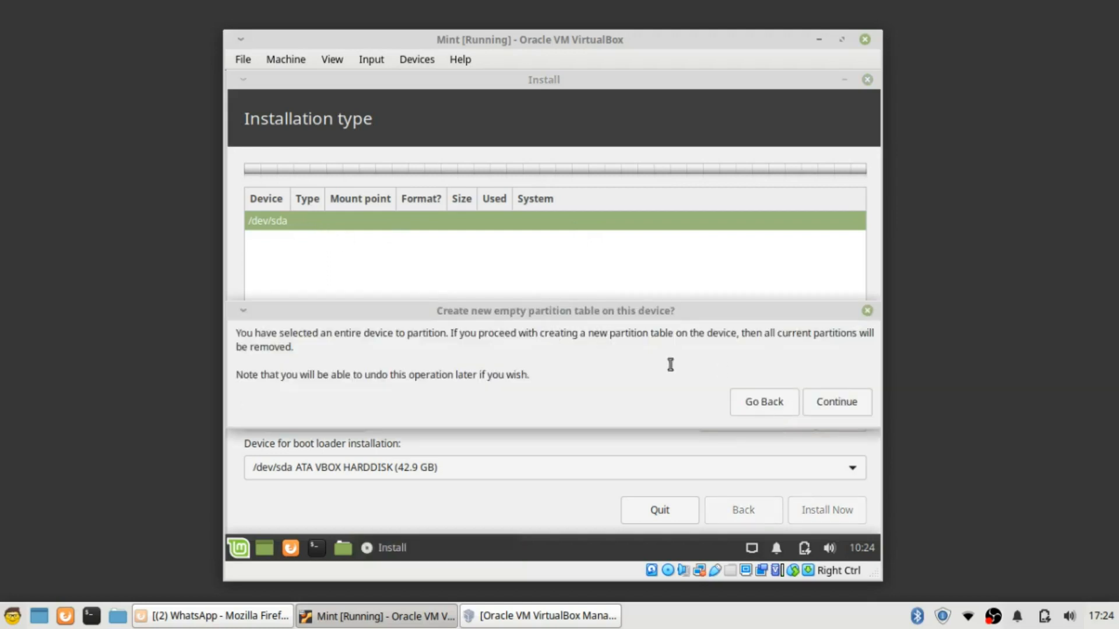
pyautogui.click(778, 401)
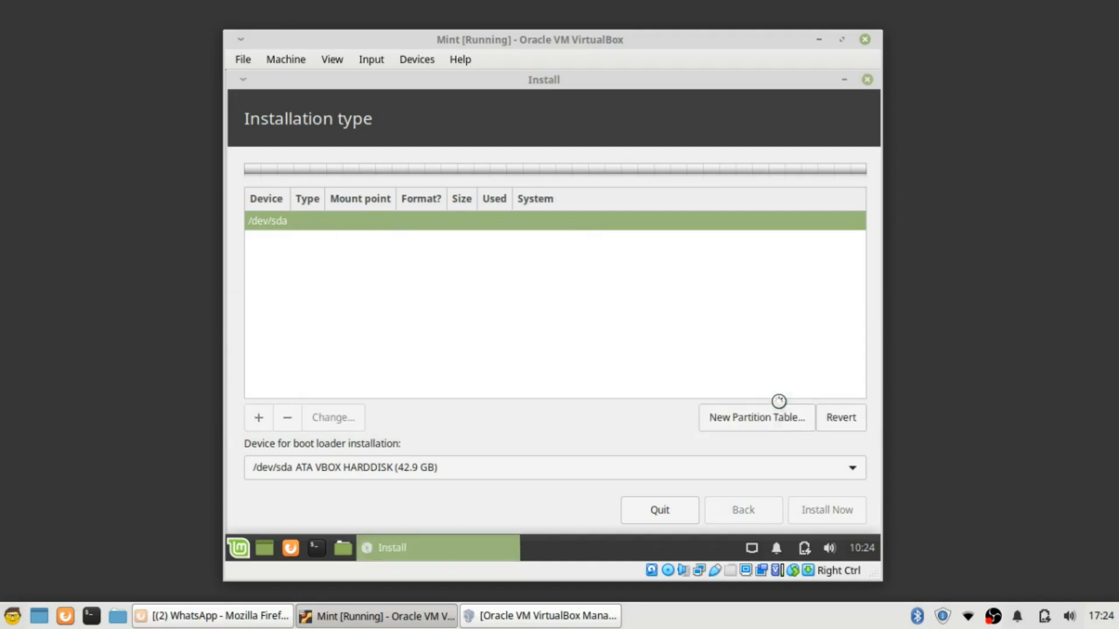
pyautogui.click(733, 421)
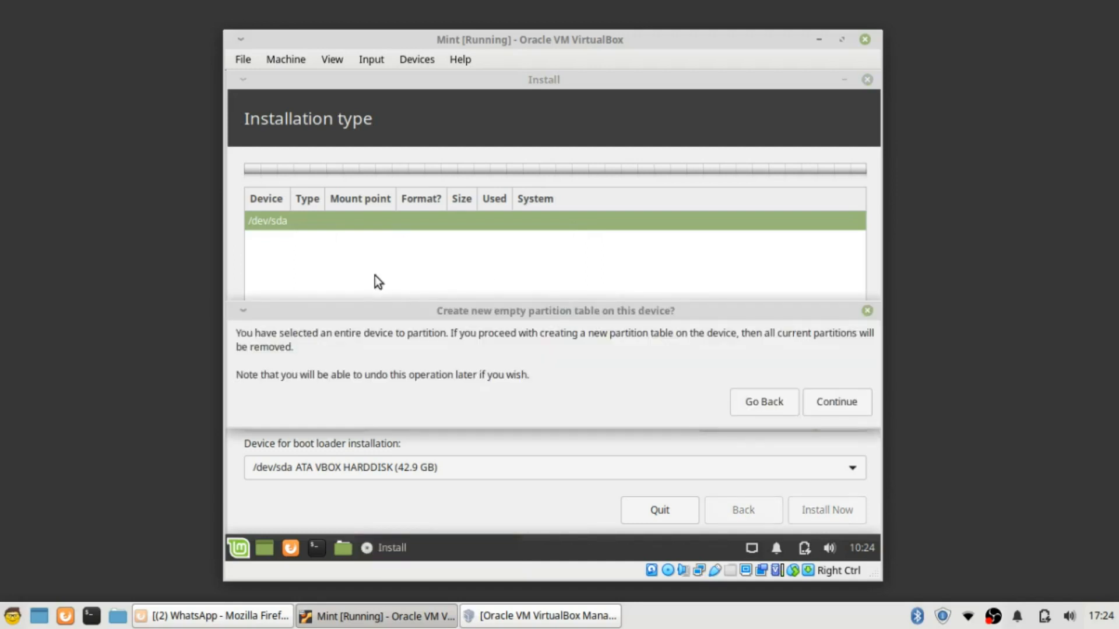
pyautogui.click(835, 402)
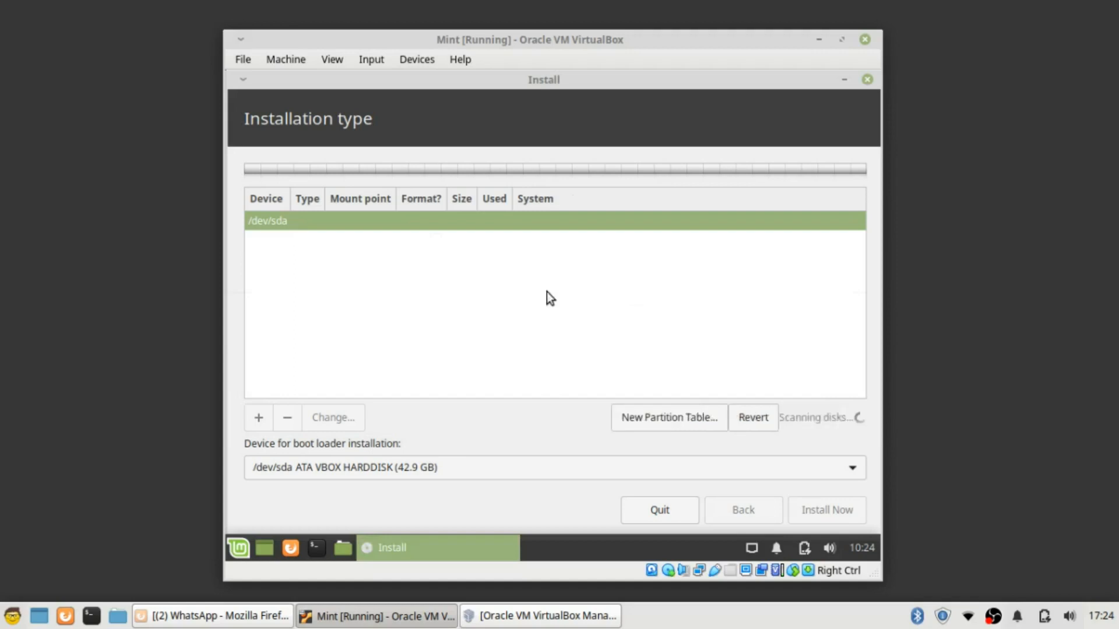
pyautogui.click(279, 241)
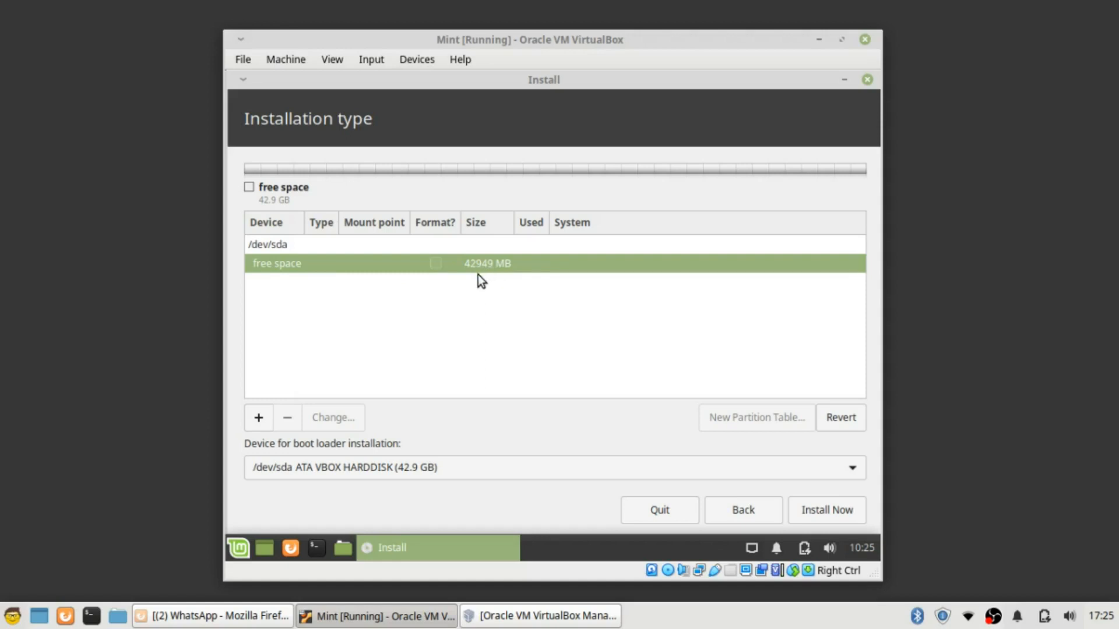
# Open Create partition for the 42949 MB free space on /dev/sda
pyautogui.click(265, 420)
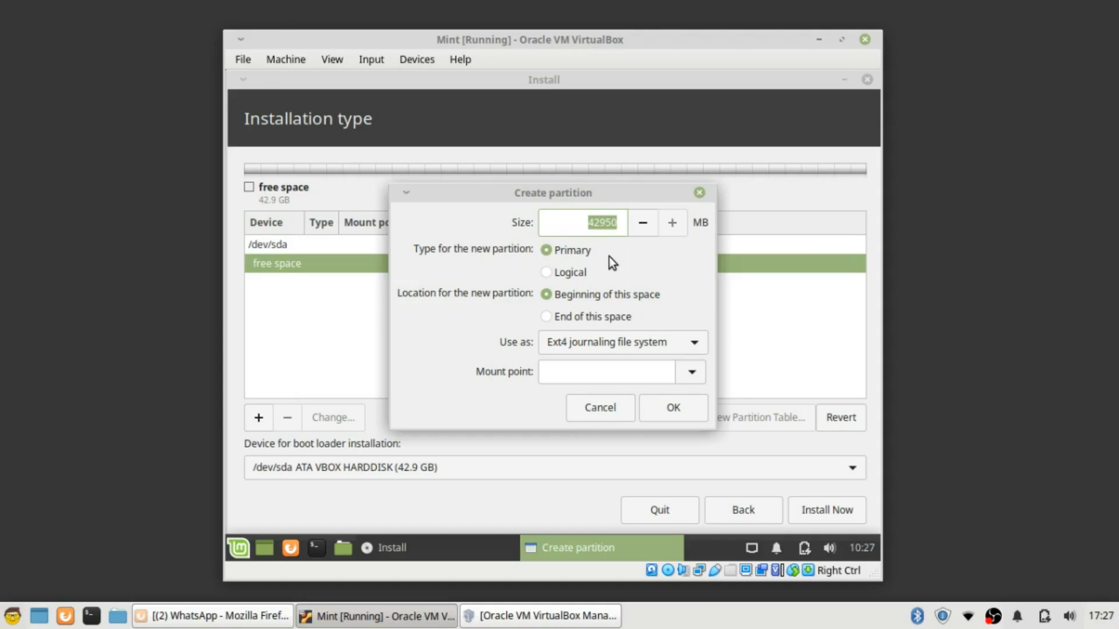
# Create a 500 MB primary ext4 partition mounted at /boot
pyautogui.write('500')
pyautogui.click(690, 376)
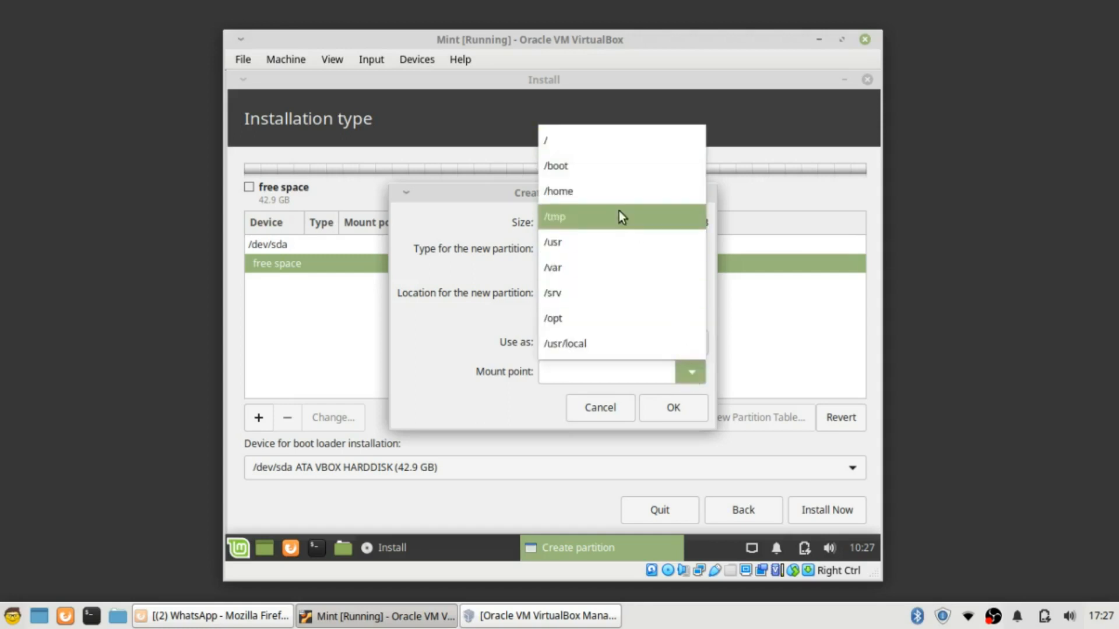
pyautogui.click(600, 169)
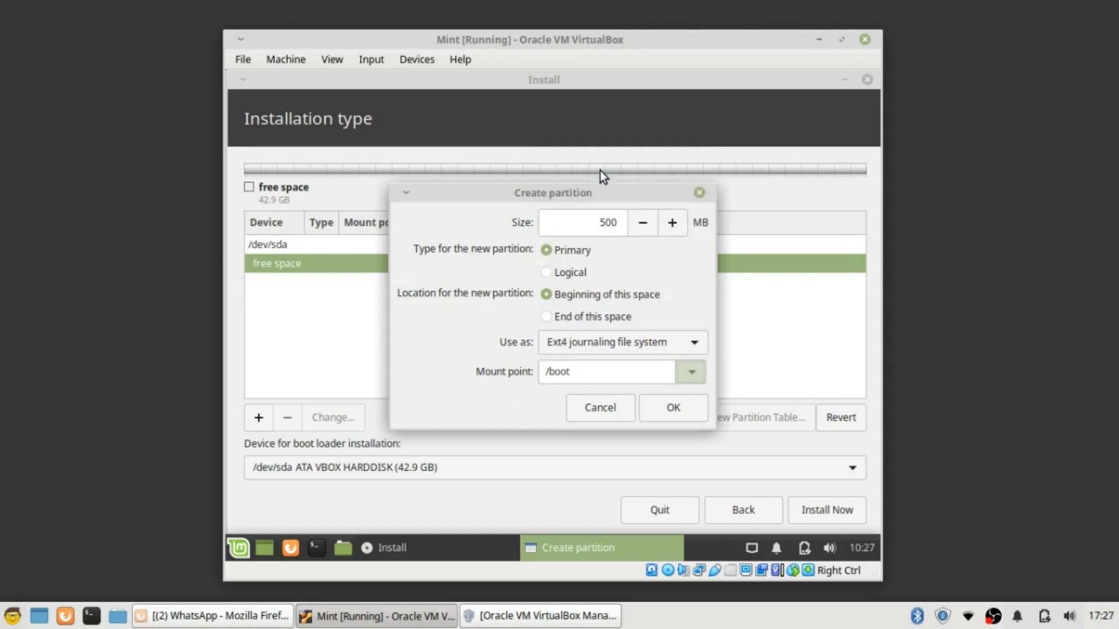
pyautogui.click(677, 408)
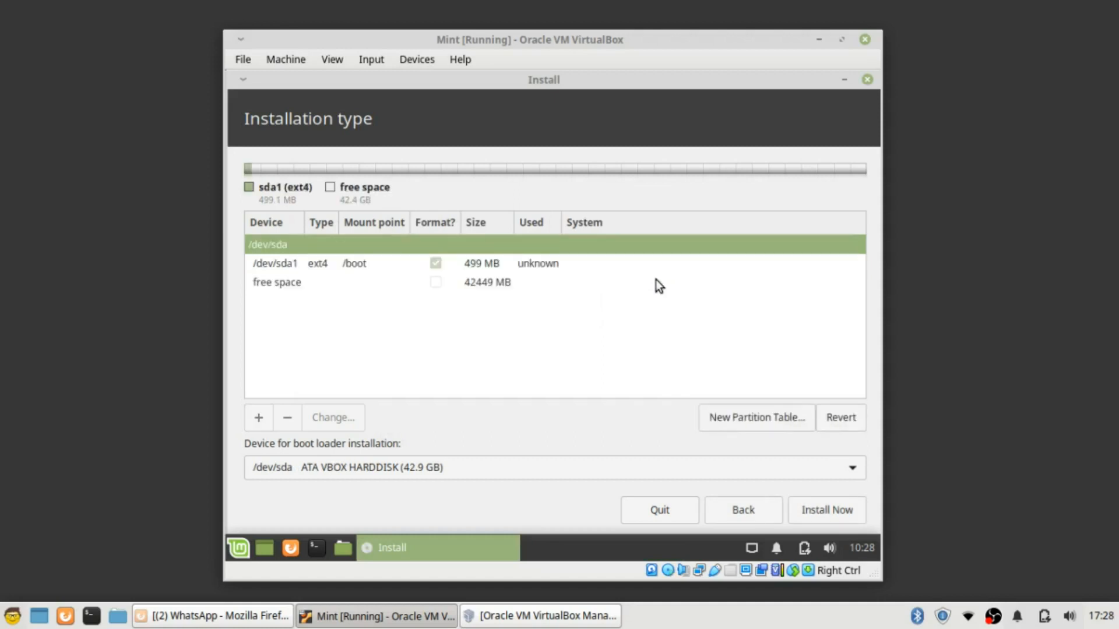
# Add a 10000 MB logical ext4 partition mounted at / in the remaining free space
pyautogui.click(260, 283)
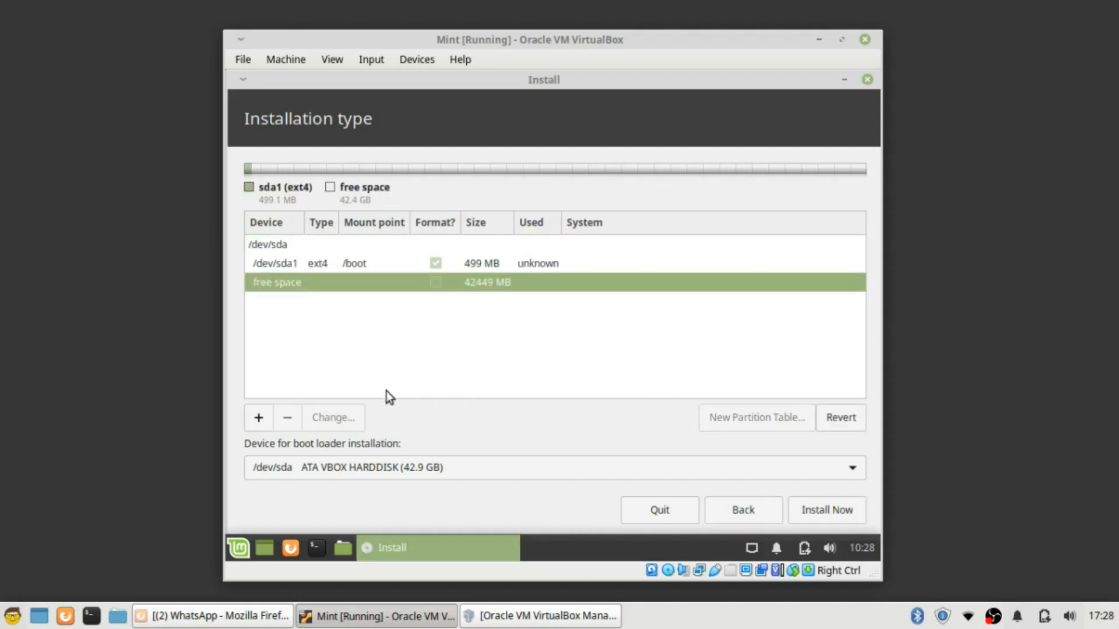
pyautogui.click(259, 418)
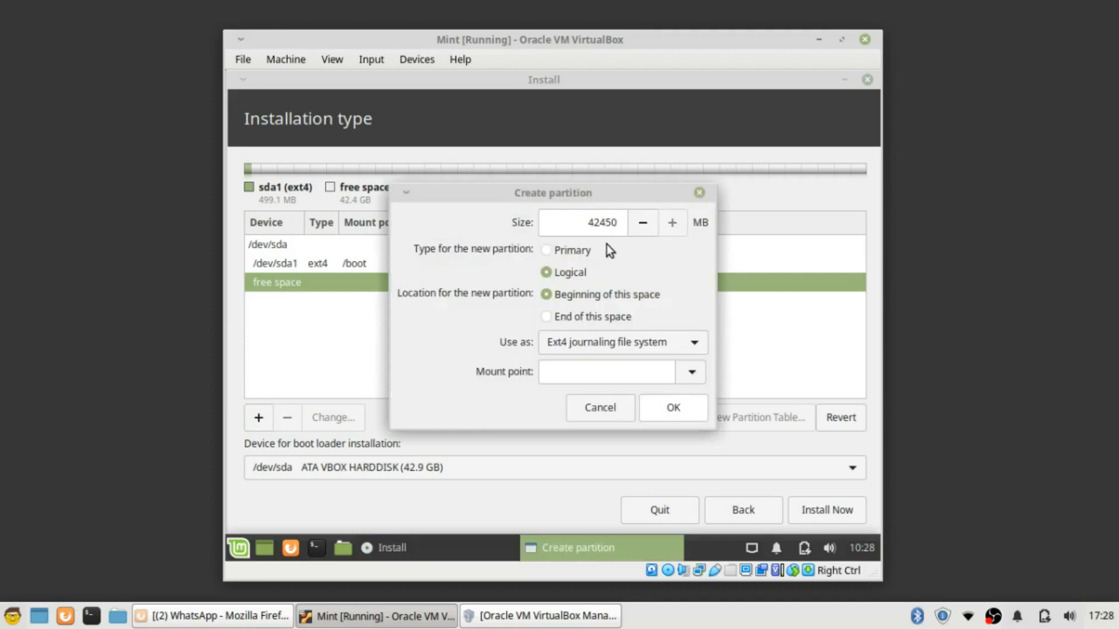
pyautogui.click(596, 407)
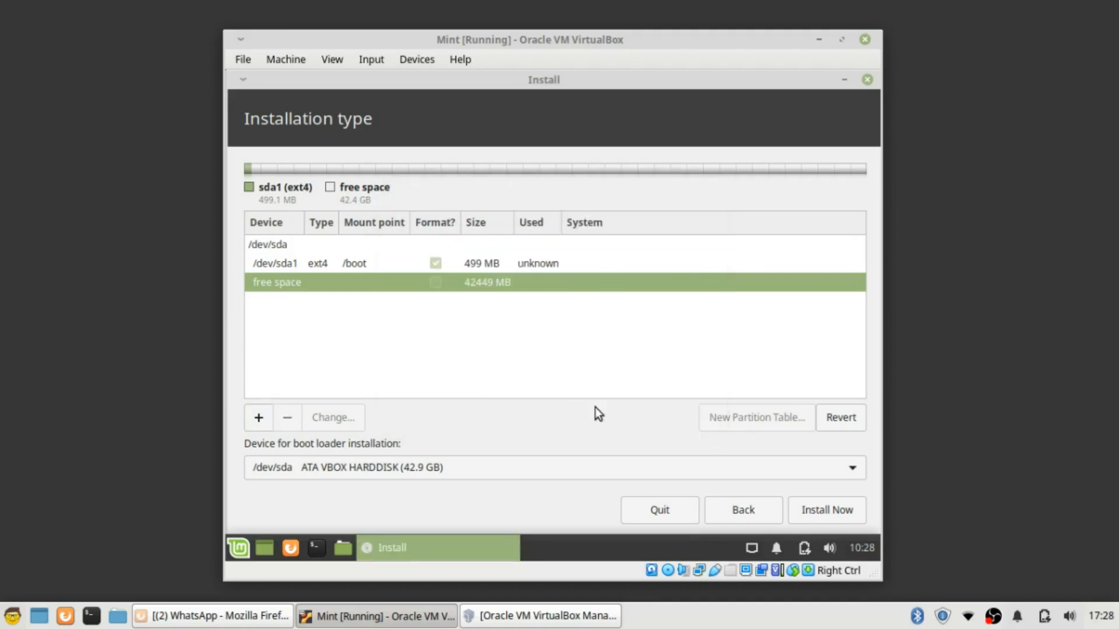
pyautogui.click(259, 420)
pyautogui.moveTo(582, 222); pyautogui.dragTo(624, 223)
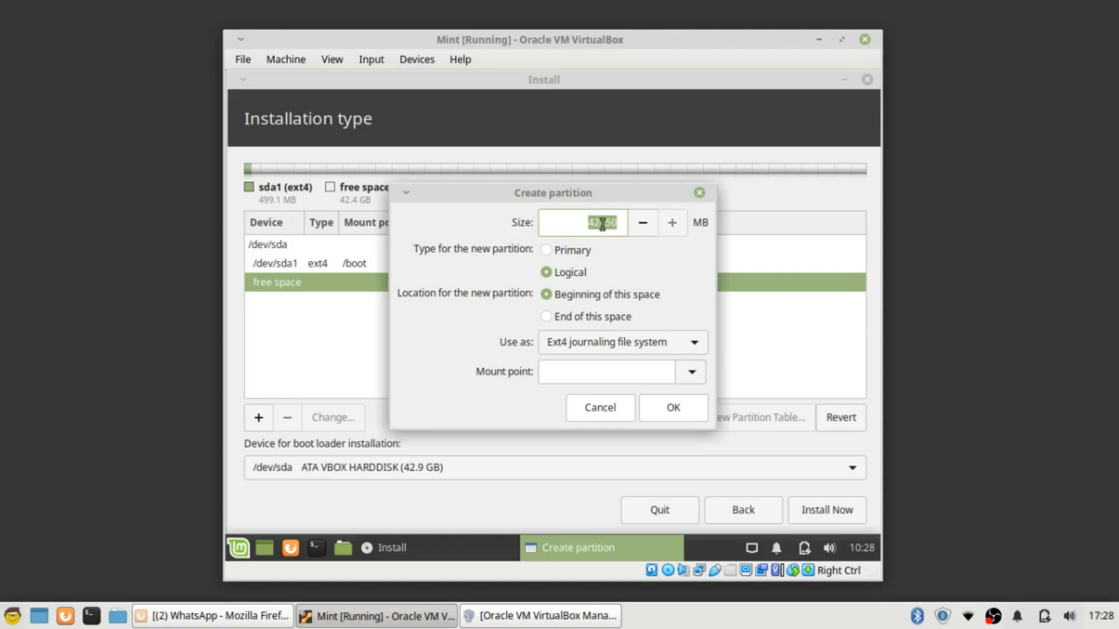
pyautogui.click(600, 226)
pyautogui.hotkey('shift', 'Home')
pyautogui.doubleClick(613, 221)
pyautogui.write('10000')
pyautogui.click(692, 373)
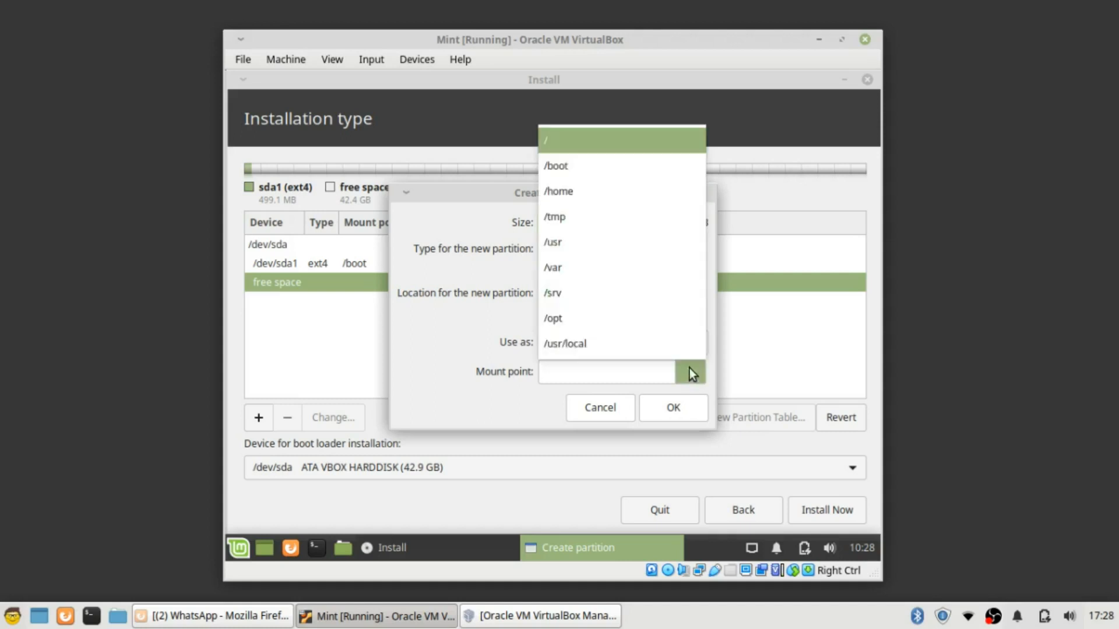
pyautogui.click(635, 149)
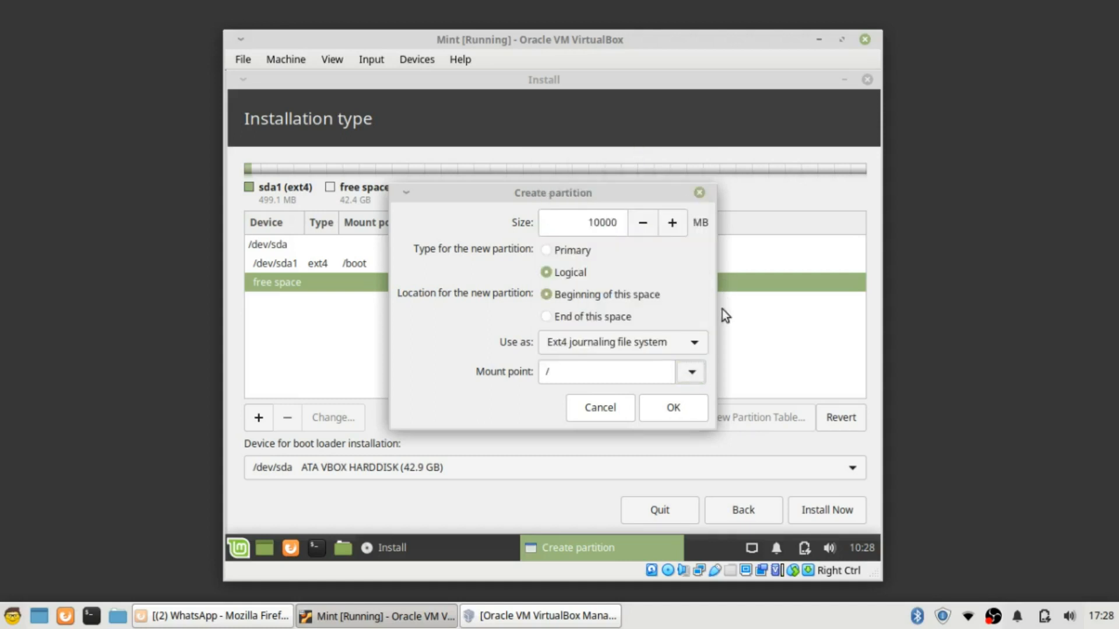
pyautogui.click(674, 408)
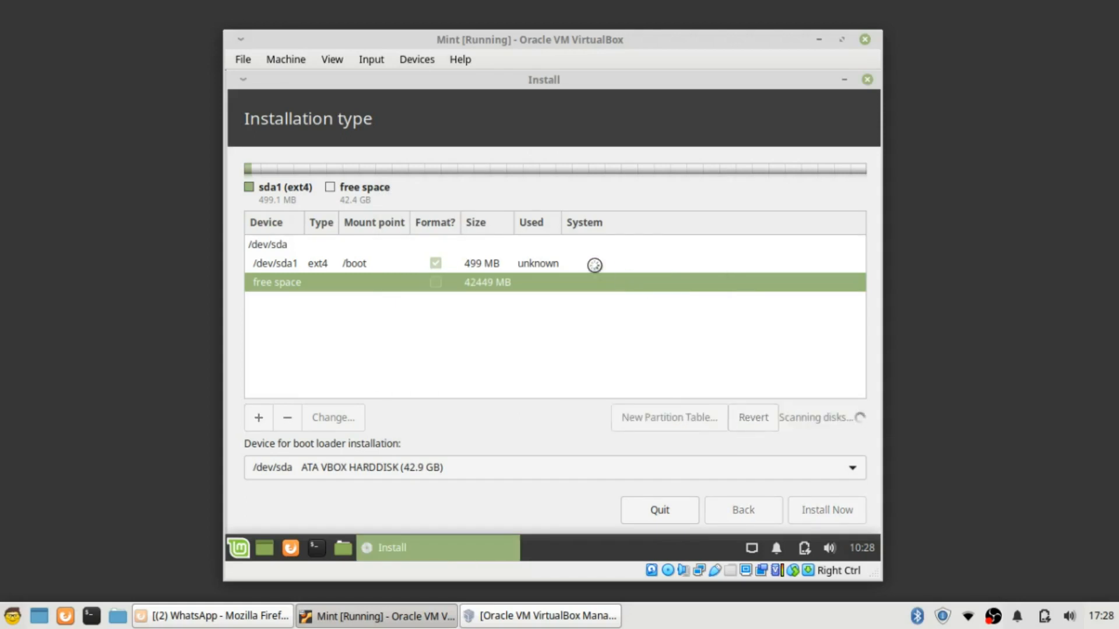
# Create a 30000 MB ext4 partition mounted at /home, then select the remaining 2449 MB free space
pyautogui.click(369, 301)
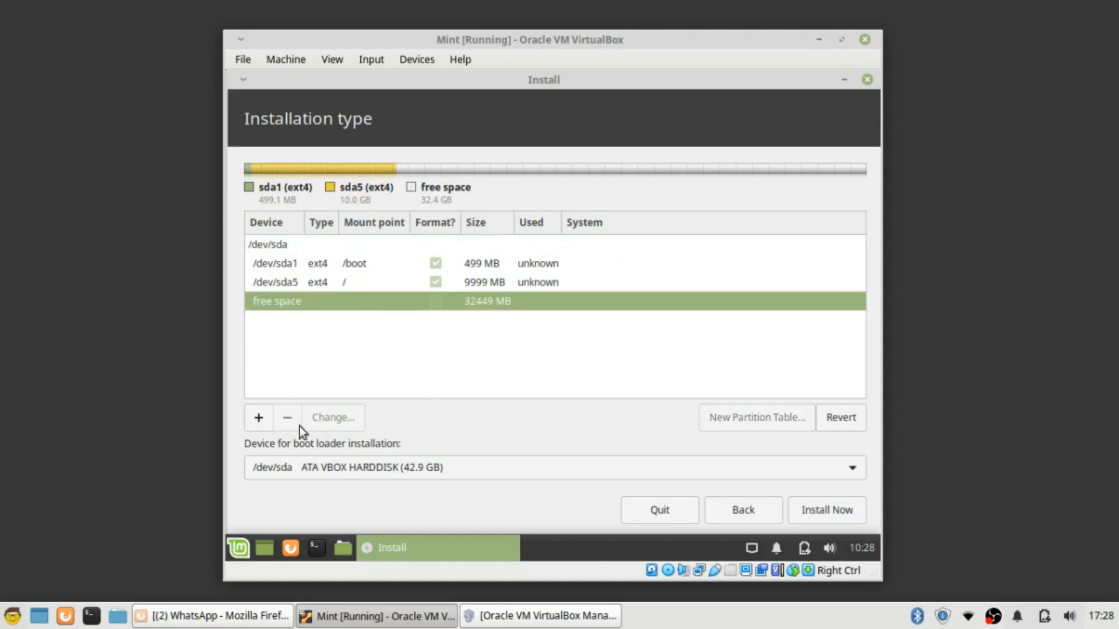
pyautogui.click(268, 417)
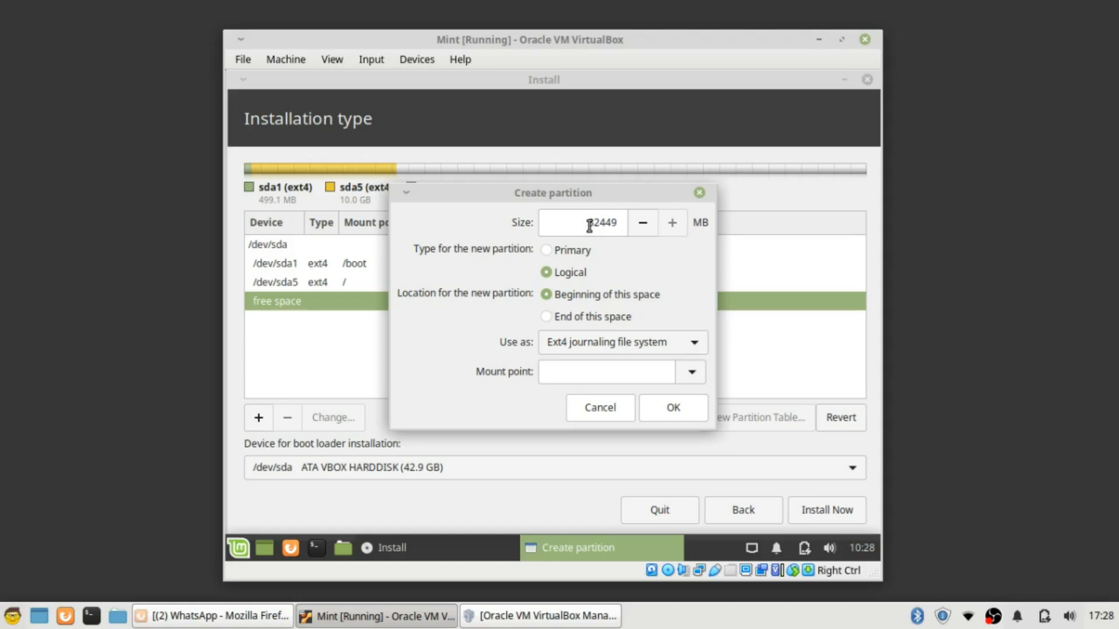
pyautogui.moveTo(593, 222); pyautogui.dragTo(626, 222)
pyautogui.write('30000')
pyautogui.click(691, 373)
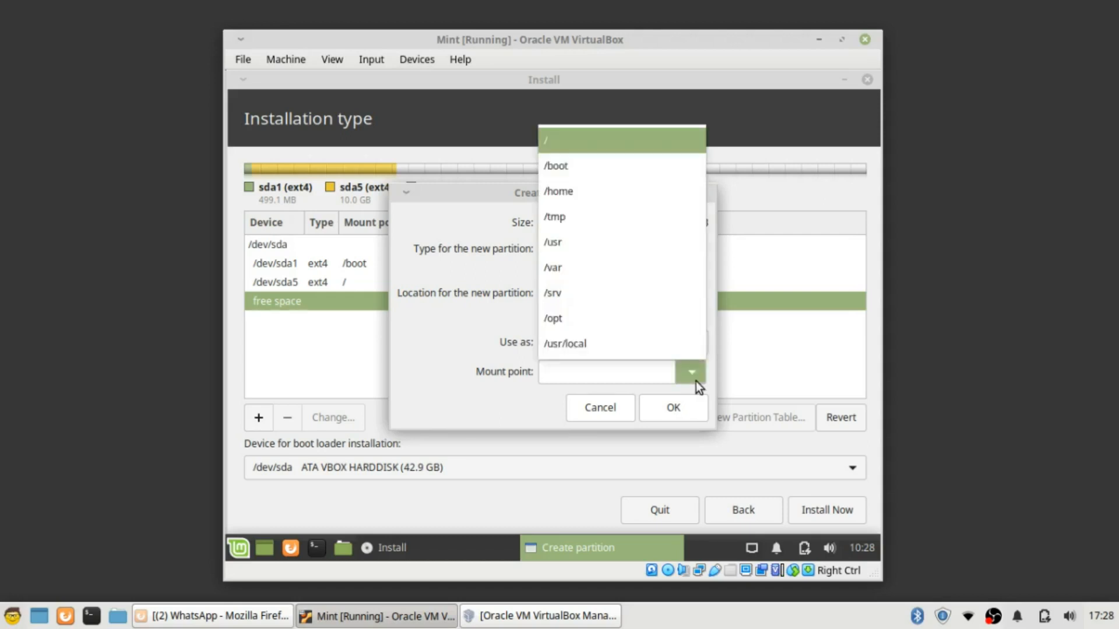
pyautogui.click(620, 191)
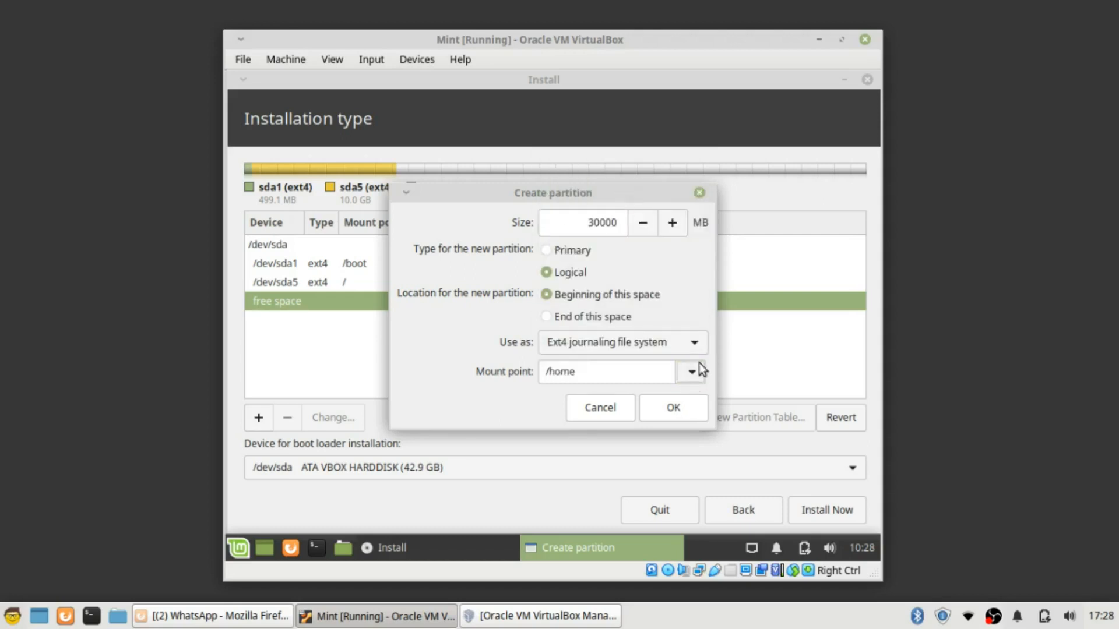
pyautogui.click(690, 407)
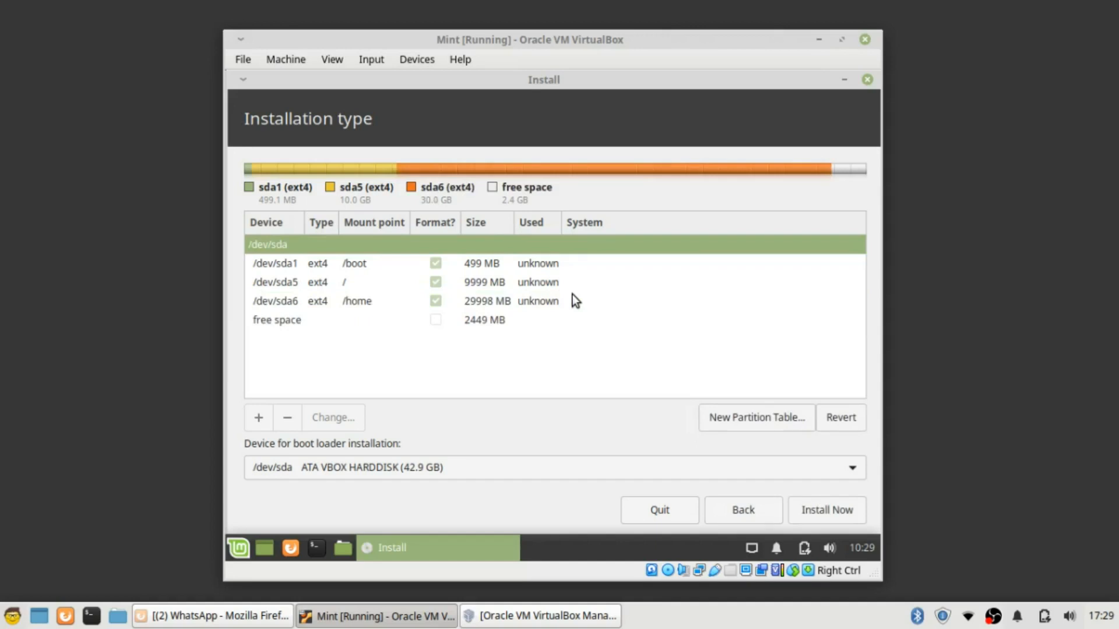
pyautogui.click(315, 320)
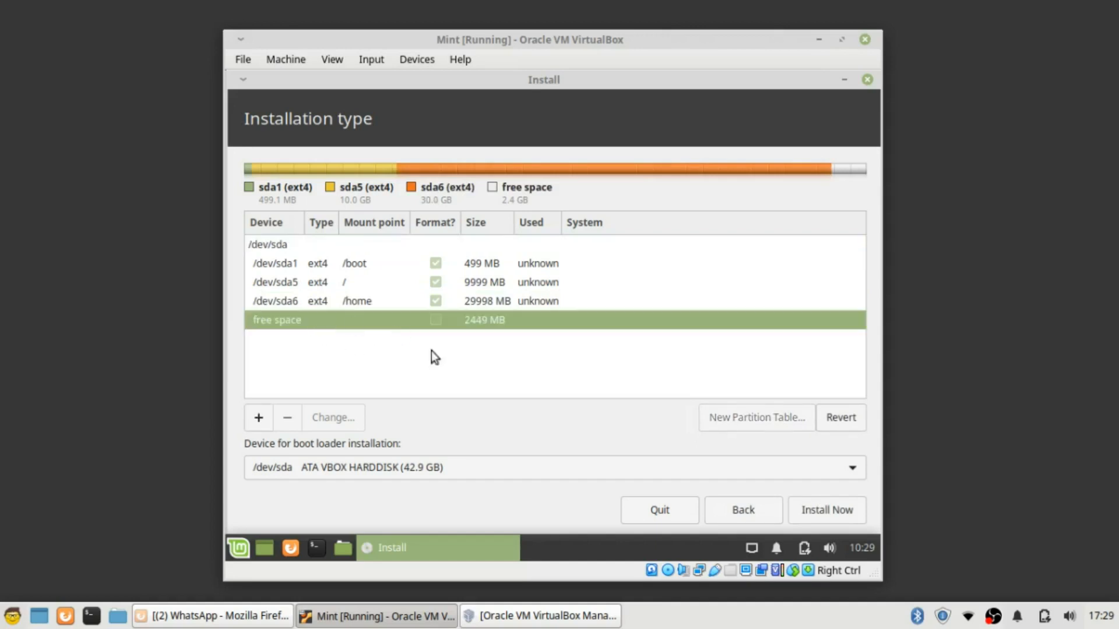
# Create a swap area partition from the final 2449 MB of free space
pyautogui.click(261, 418)
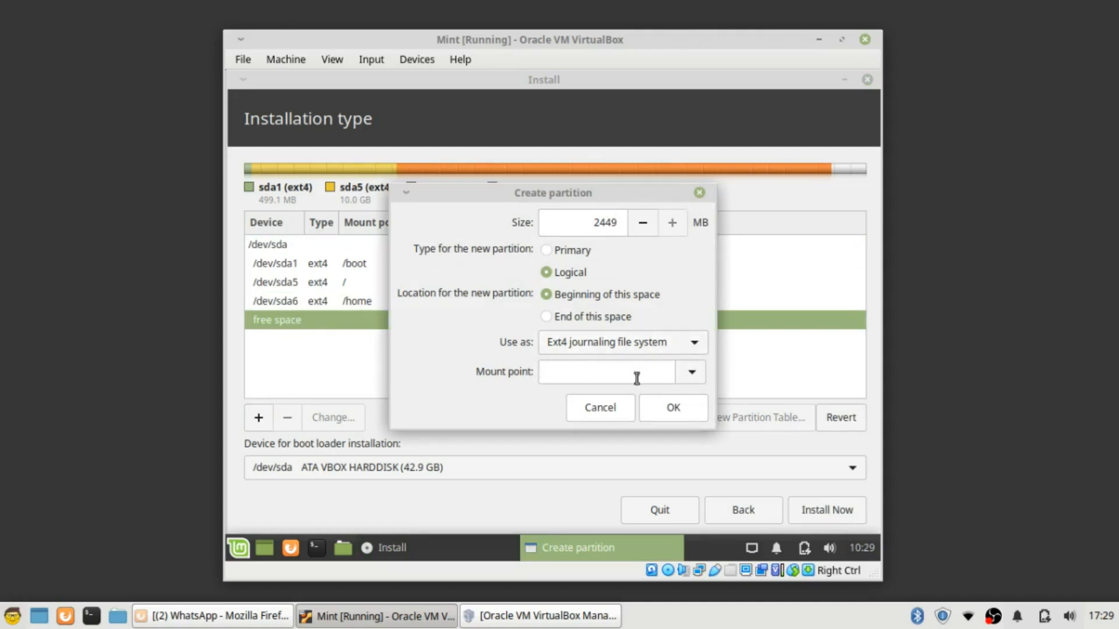
pyautogui.click(694, 372)
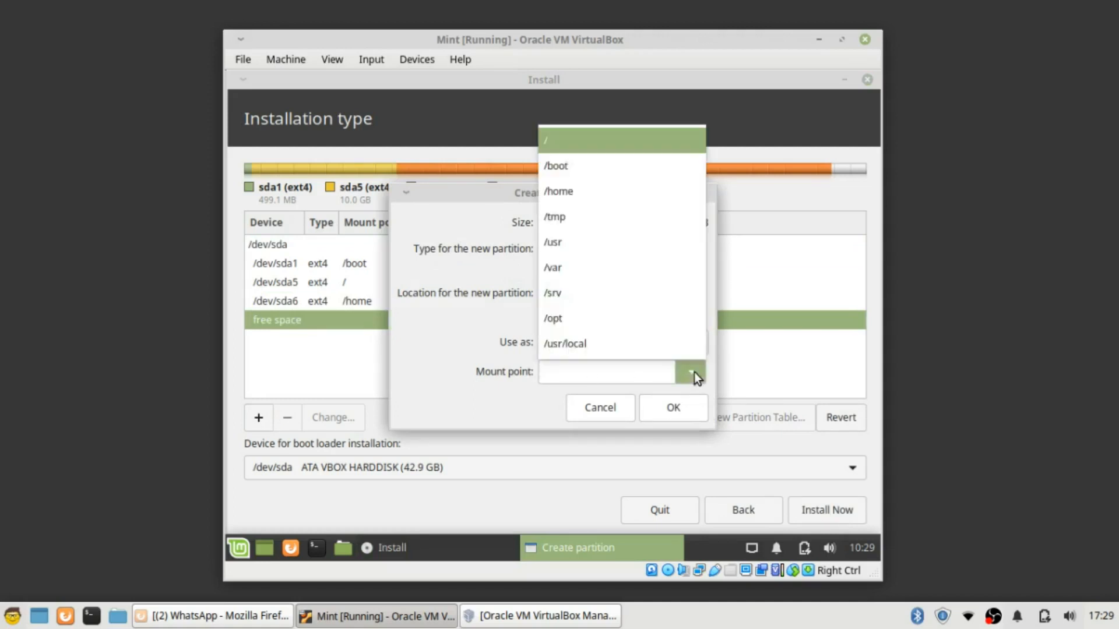
pyautogui.click(518, 344)
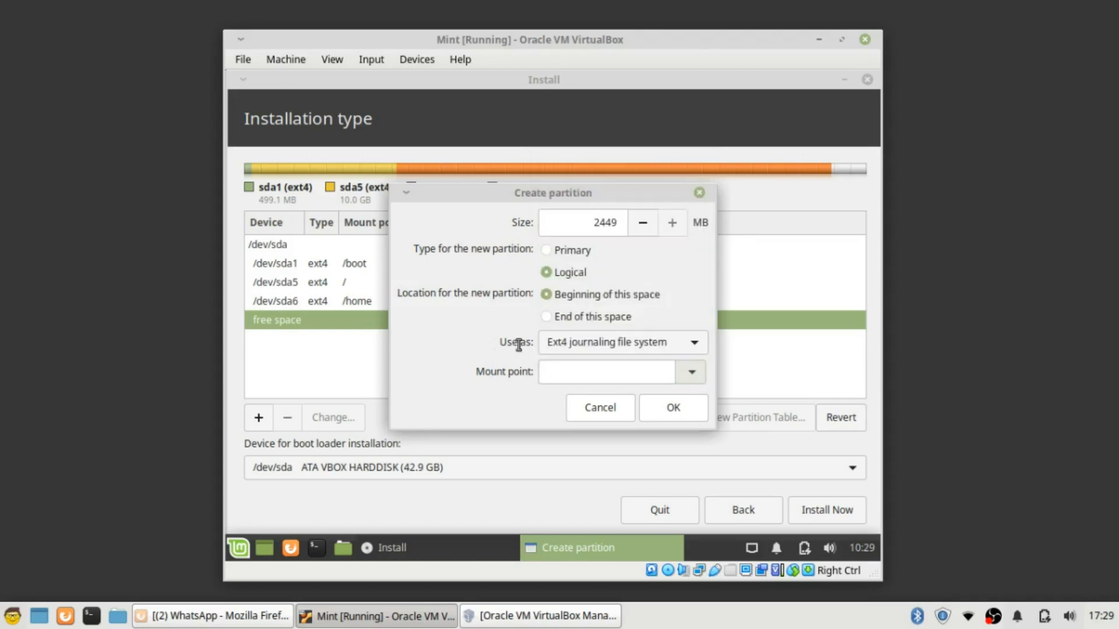
pyautogui.click(697, 344)
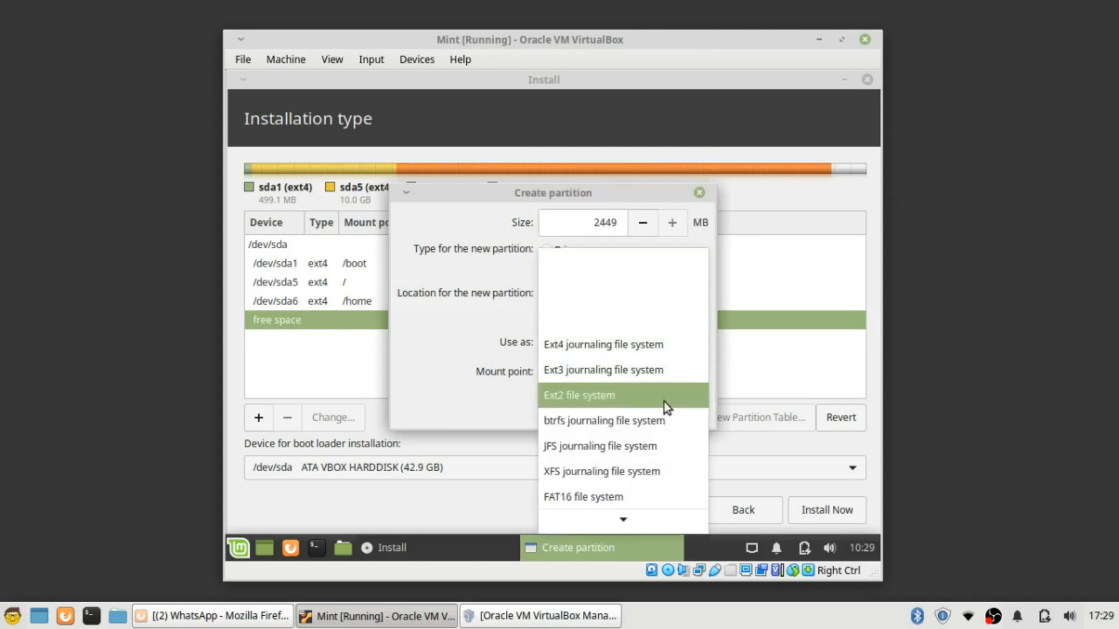
pyautogui.scroll(-1, 660, 468)
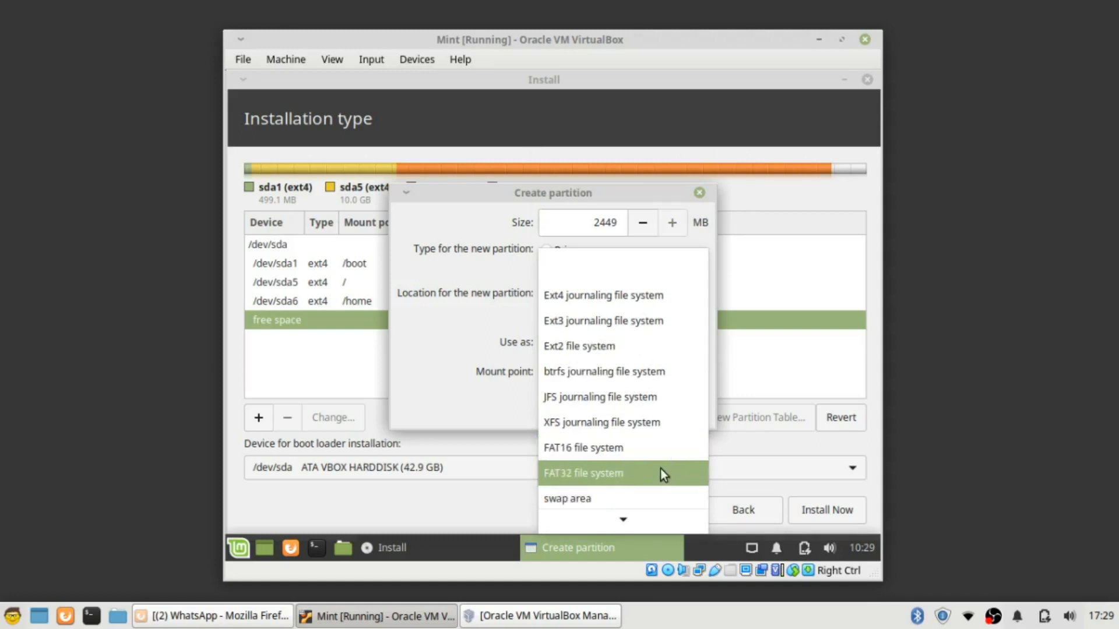
pyautogui.click(649, 499)
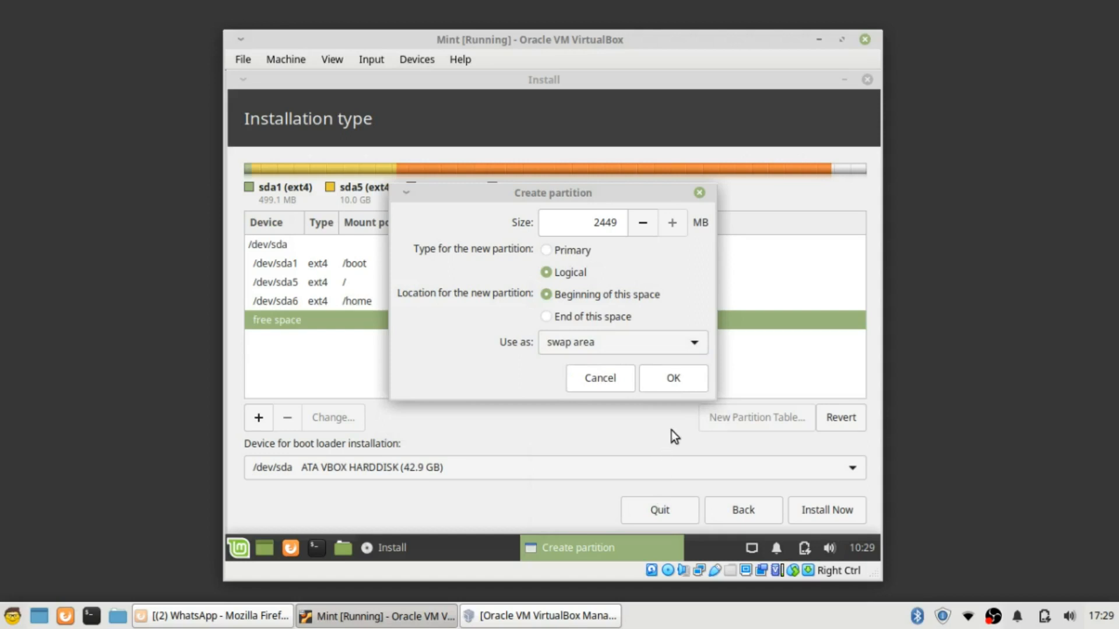
pyautogui.click(674, 379)
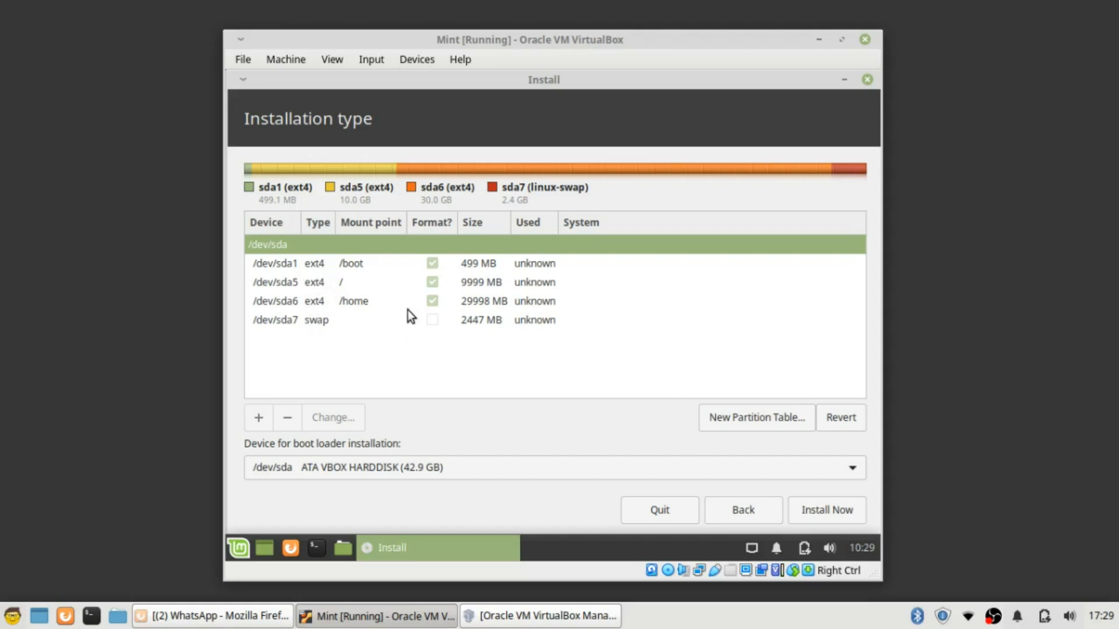
pyautogui.click(318, 289)
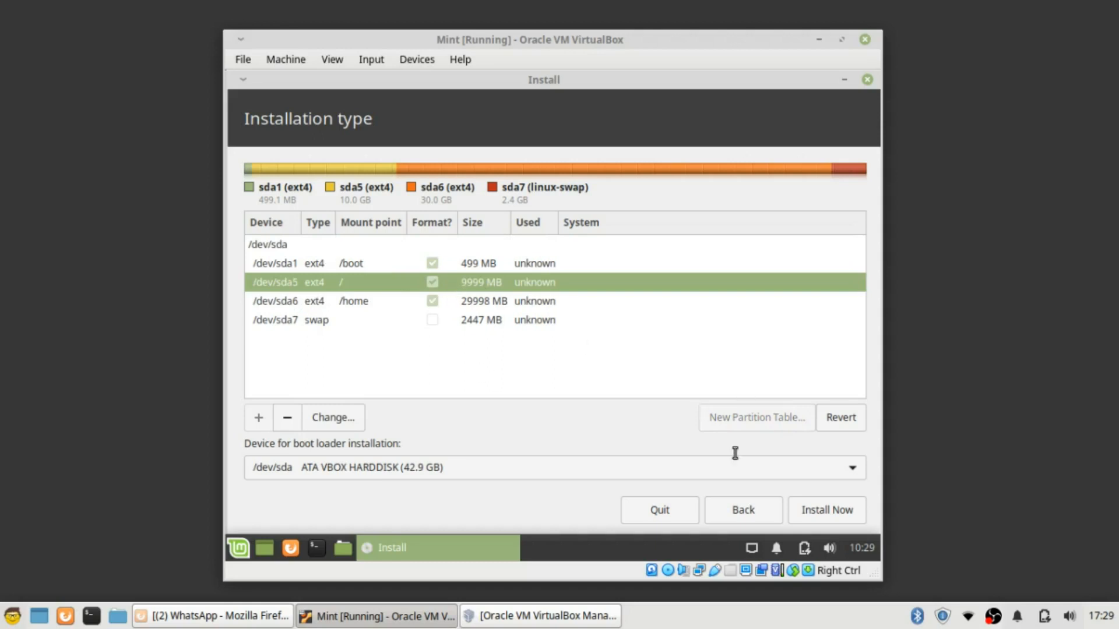
# Write the partition changes to disk and choose Jakarta as the time zone
pyautogui.click(830, 510)
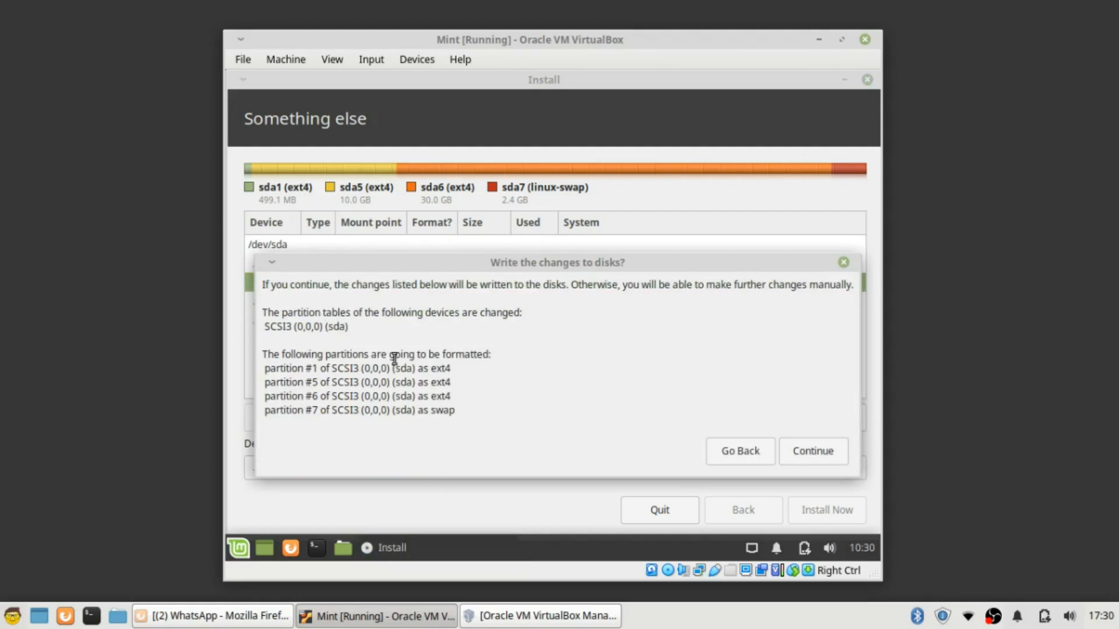
pyautogui.click(820, 453)
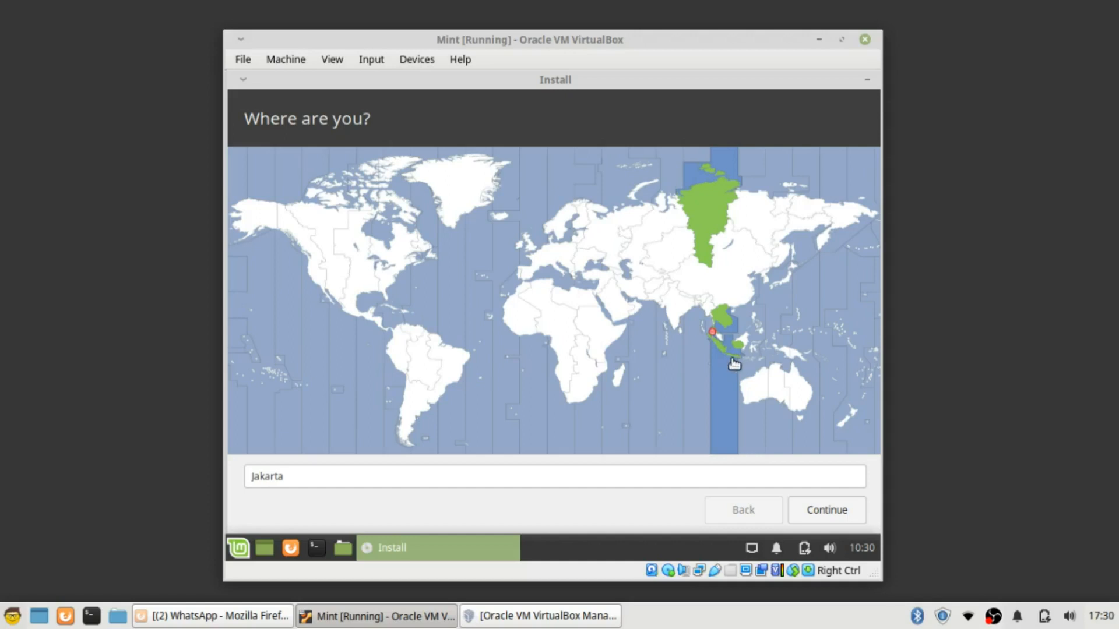
pyautogui.click(737, 361)
pyautogui.click(736, 362)
pyautogui.click(813, 511)
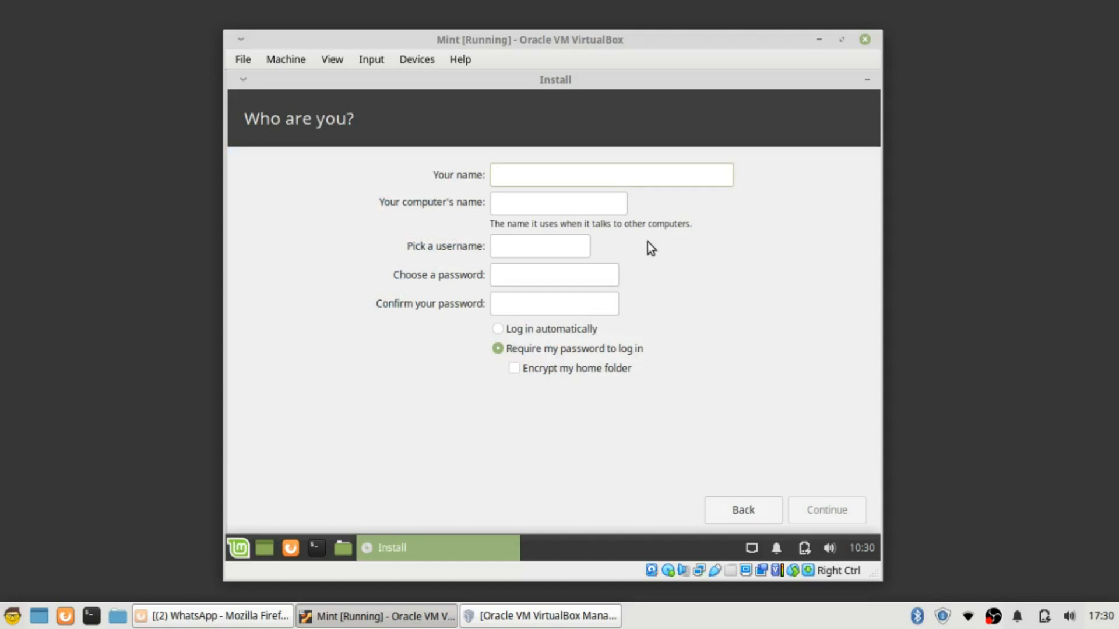
# Enter the user's name and a first account password on the Who are you? page
pyautogui.write('ABDUL')
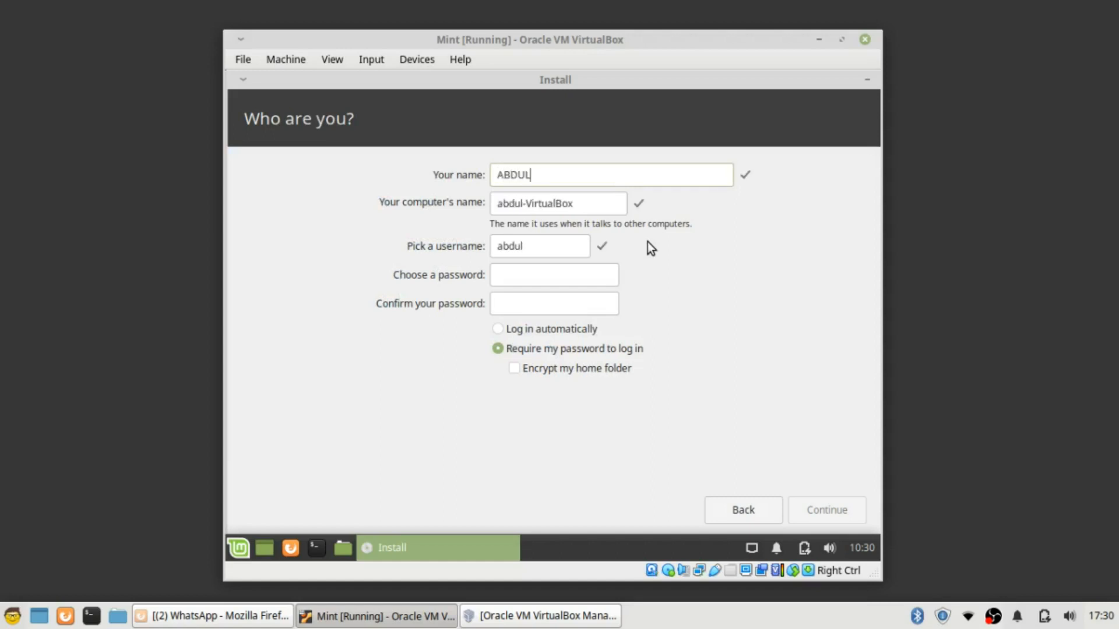
pyautogui.click(575, 280)
pyautogui.write('123456789')
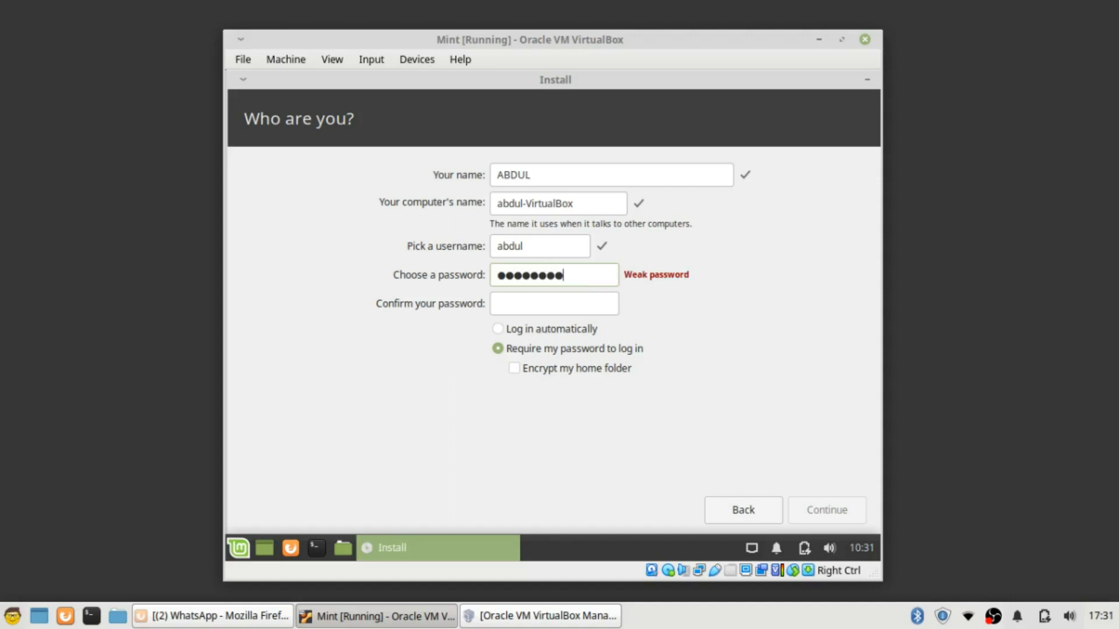
pyautogui.write('0123')
pyautogui.press('Tab')
pyautogui.write('1')
pyautogui.press('BackSpace')
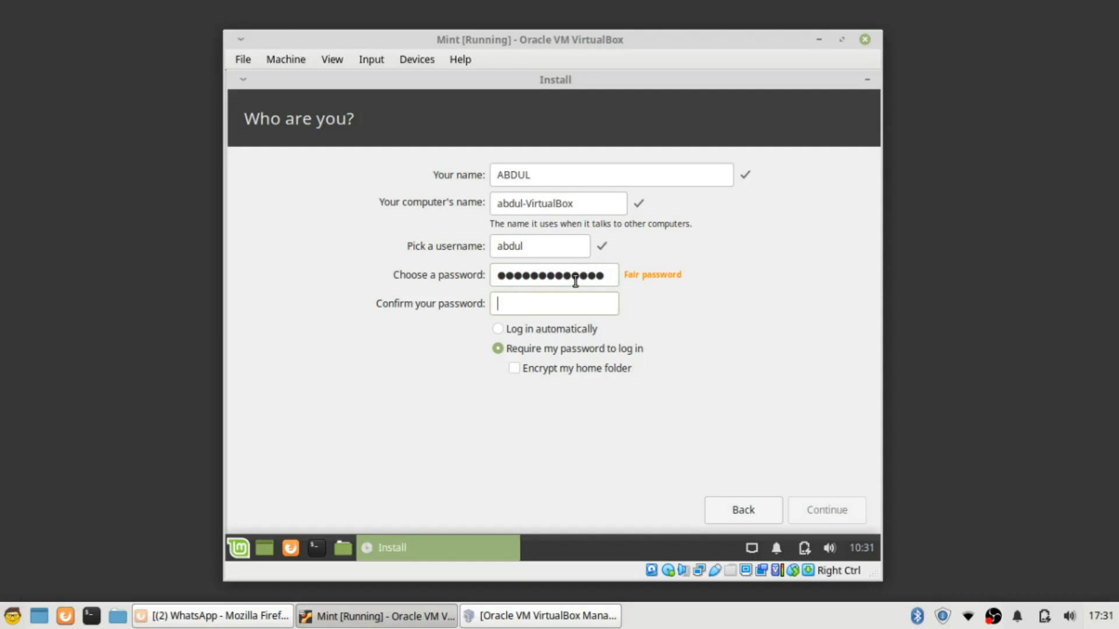
# Retype the account password, confirm it with a matching entry, and continue the installation
pyautogui.click(610, 280)
pyautogui.press('BackSpace')
pyautogui.press('BackSpace')
pyautogui.press('BackSpace')
pyautogui.press('BackSpace')
pyautogui.press('BackSpace')
pyautogui.press('BackSpace')
pyautogui.press('BackSpace')
pyautogui.press('BackSpace')
pyautogui.press('BackSpace')
pyautogui.press('BackSpace')
pyautogui.press('BackSpace')
pyautogui.press('BackSpace')
pyautogui.press('BackSpace')
pyautogui.write('aaaa')
pyautogui.write('123456789')
pyautogui.press('Tab')
pyautogui.write('123456789')
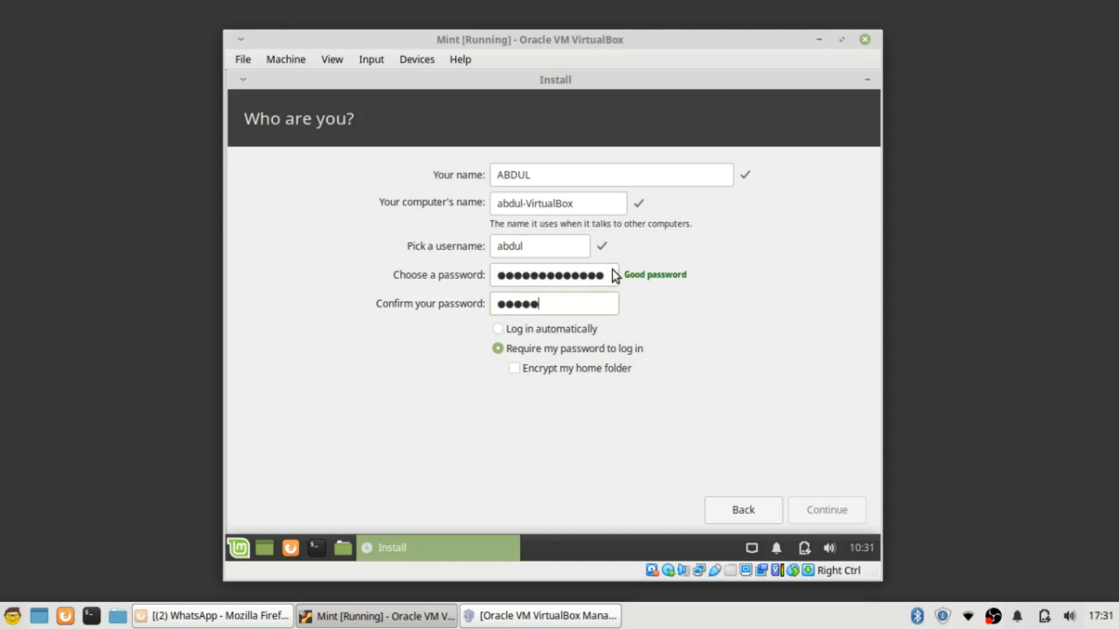
pyautogui.write('56789')
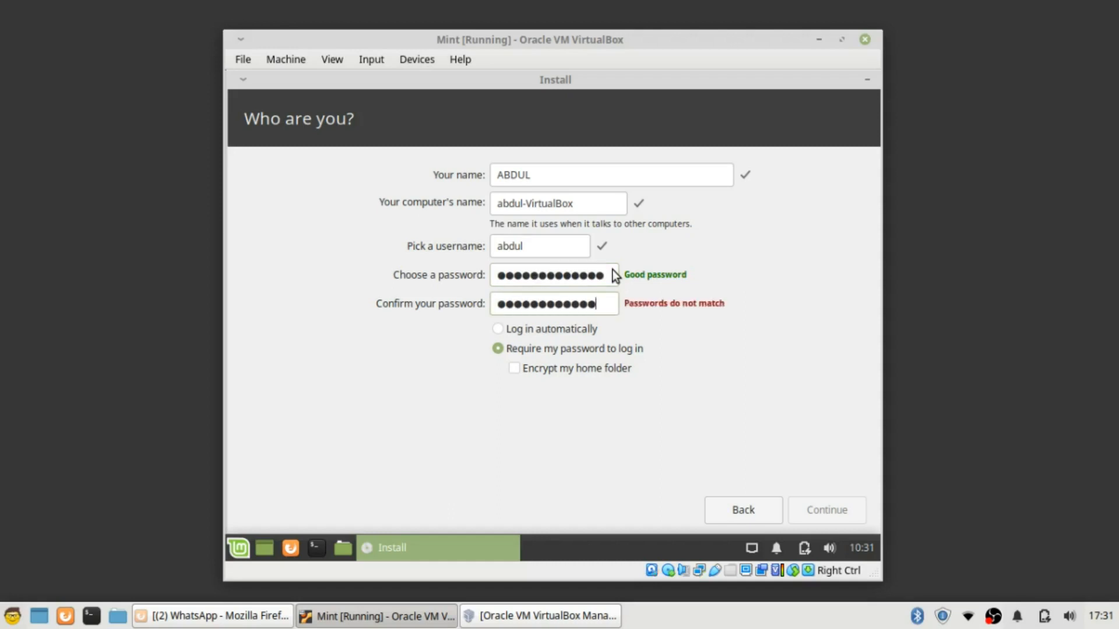
pyautogui.click(823, 511)
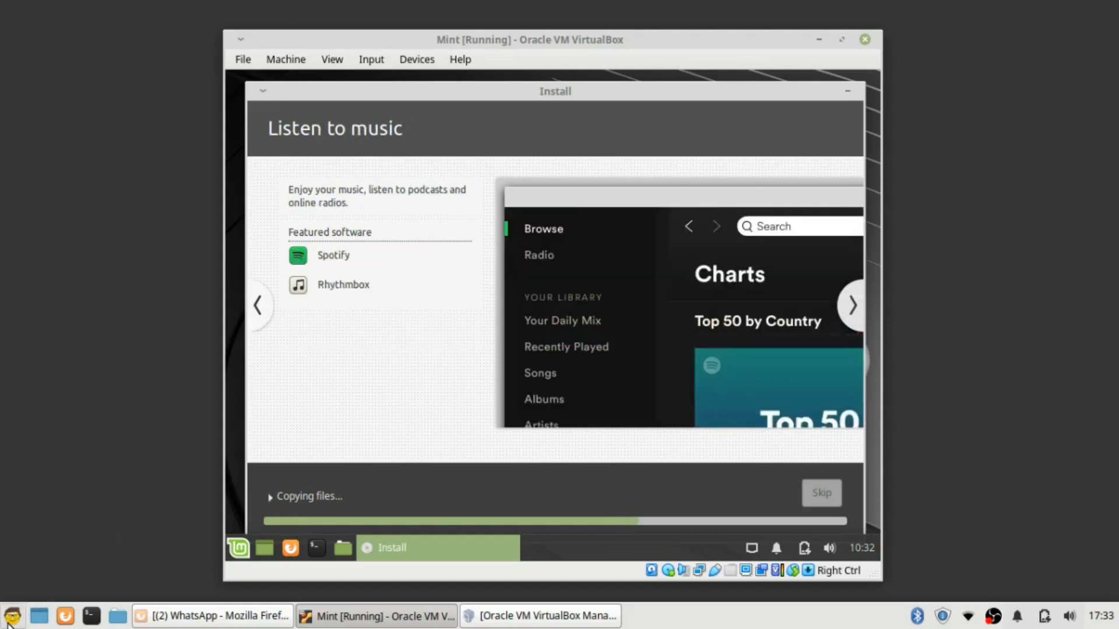
# Show the installer's detailed progress log and disconnect the guest from the wired network
pyautogui.click(9, 623)
pyautogui.click(13, 621)
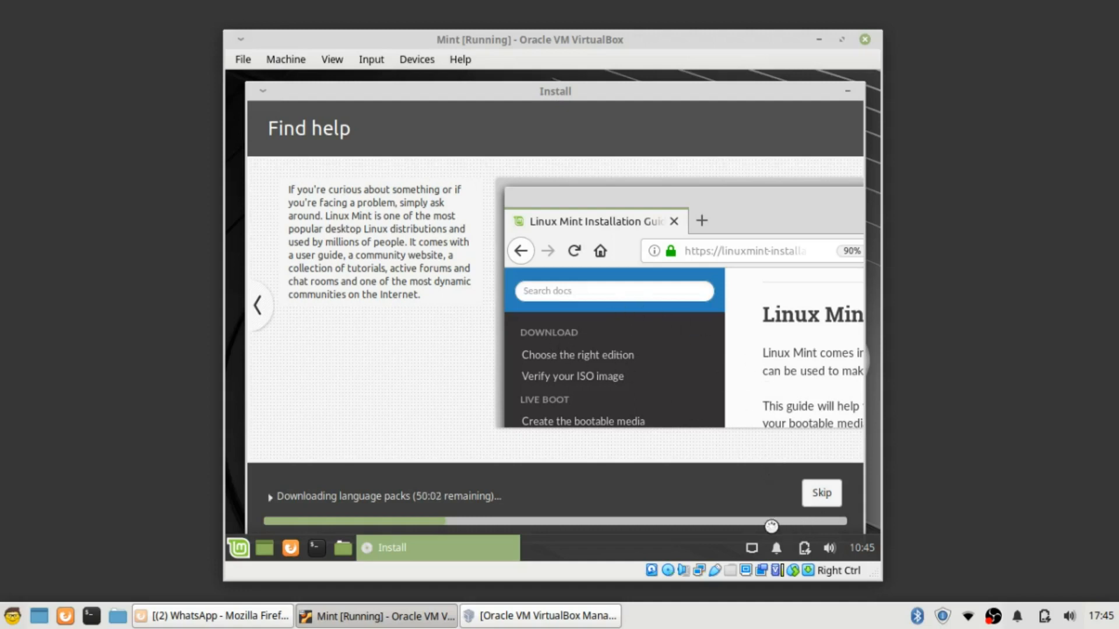
pyautogui.click(819, 497)
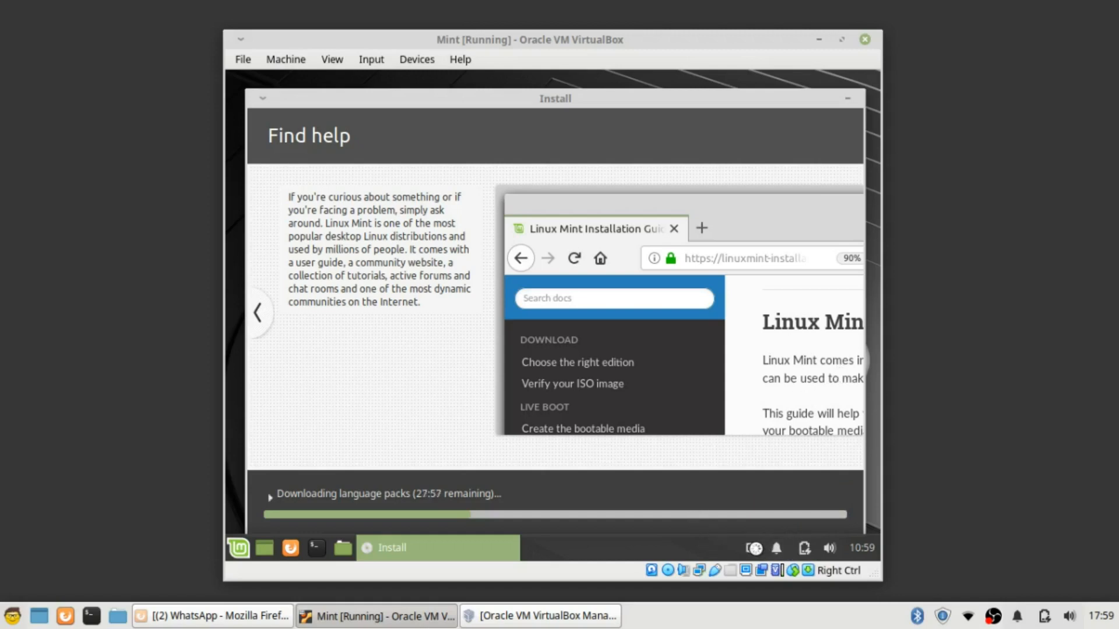
pyautogui.click(754, 548)
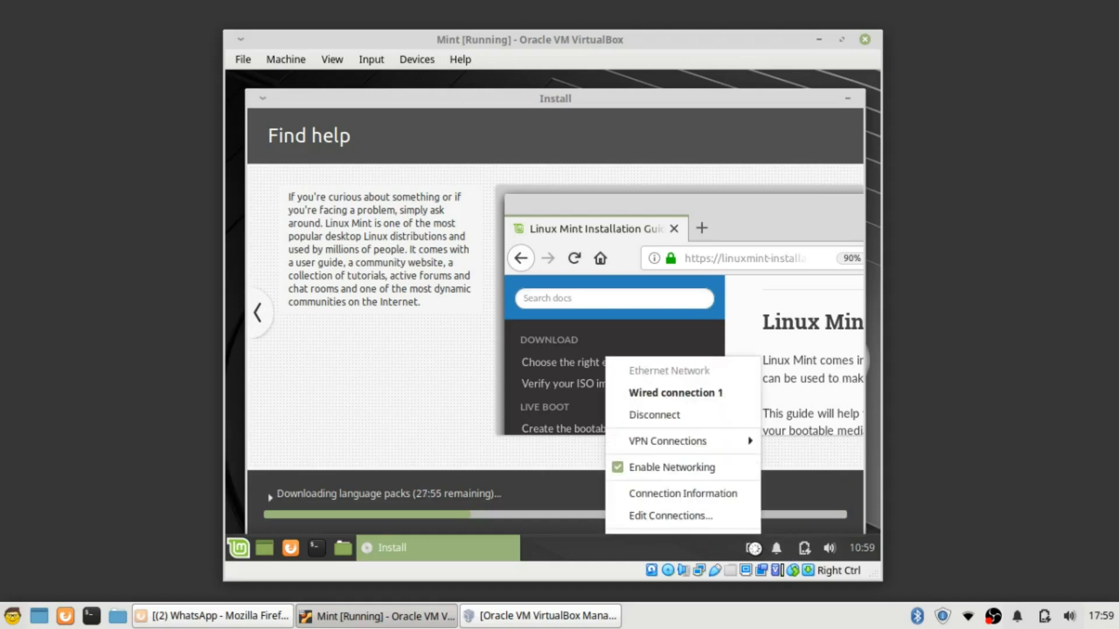
pyautogui.click(739, 420)
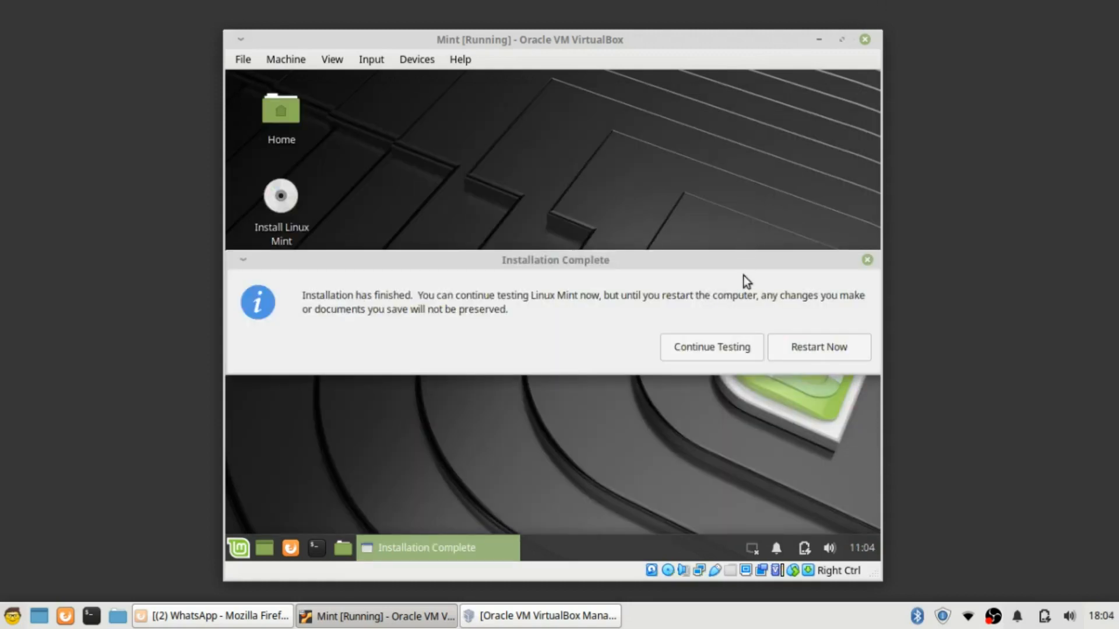
# Restart into installed Mint, pass the remove-medium prompt, and dismiss the mouse-integration notice
pyautogui.click(814, 355)
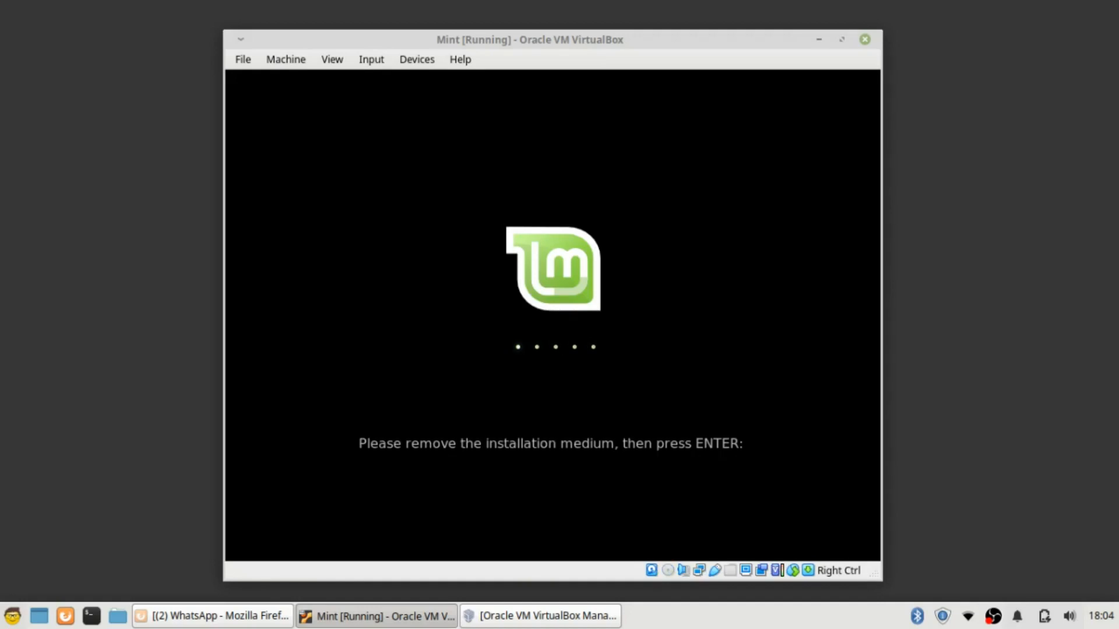
pyautogui.press('Return')
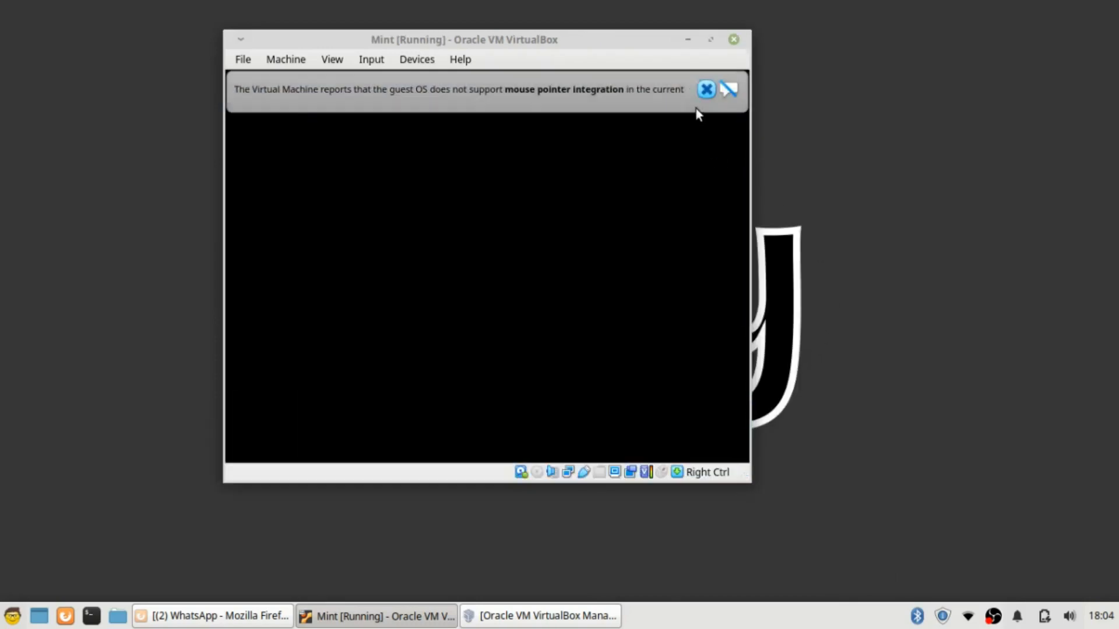
pyautogui.click(771, 90)
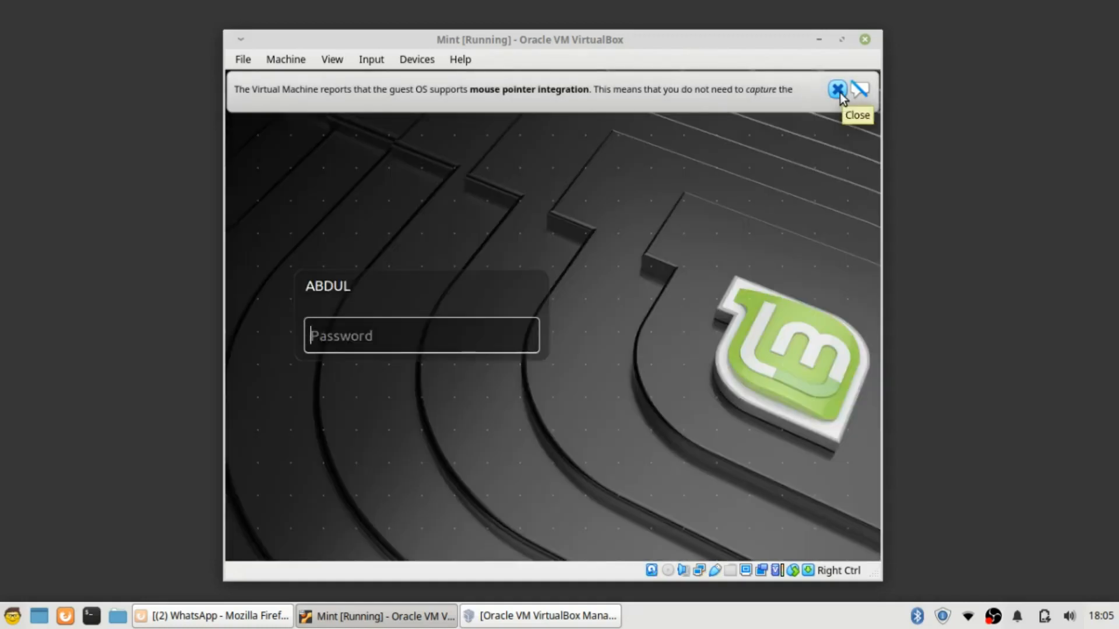
# Dismiss the mouse-integration banner and log in with the account password
pyautogui.click(838, 89)
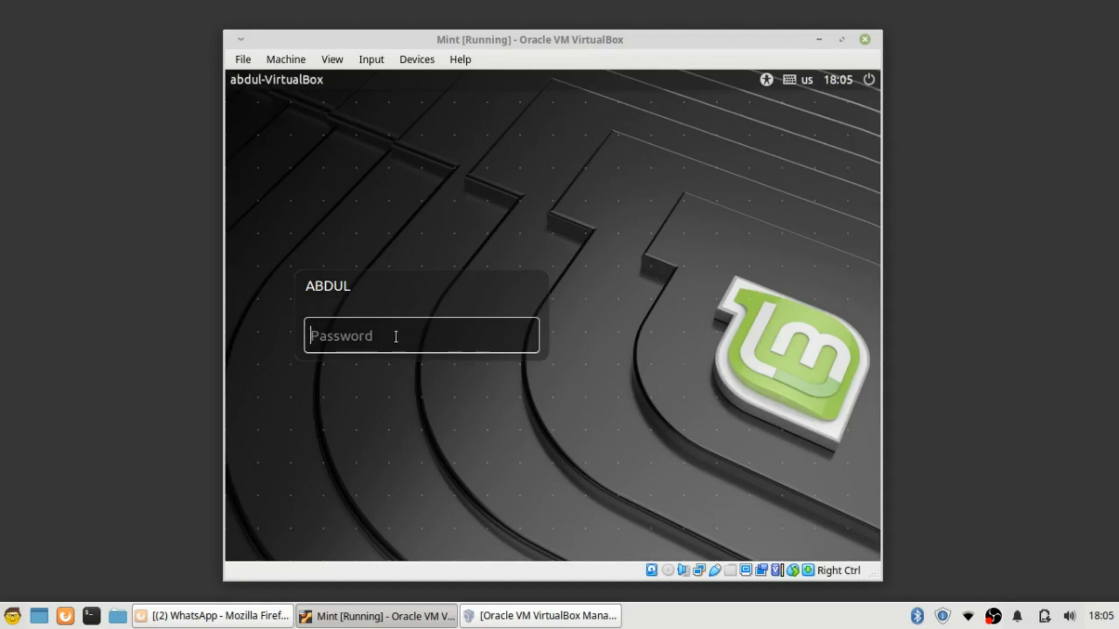
pyautogui.write('•••••••••••••')
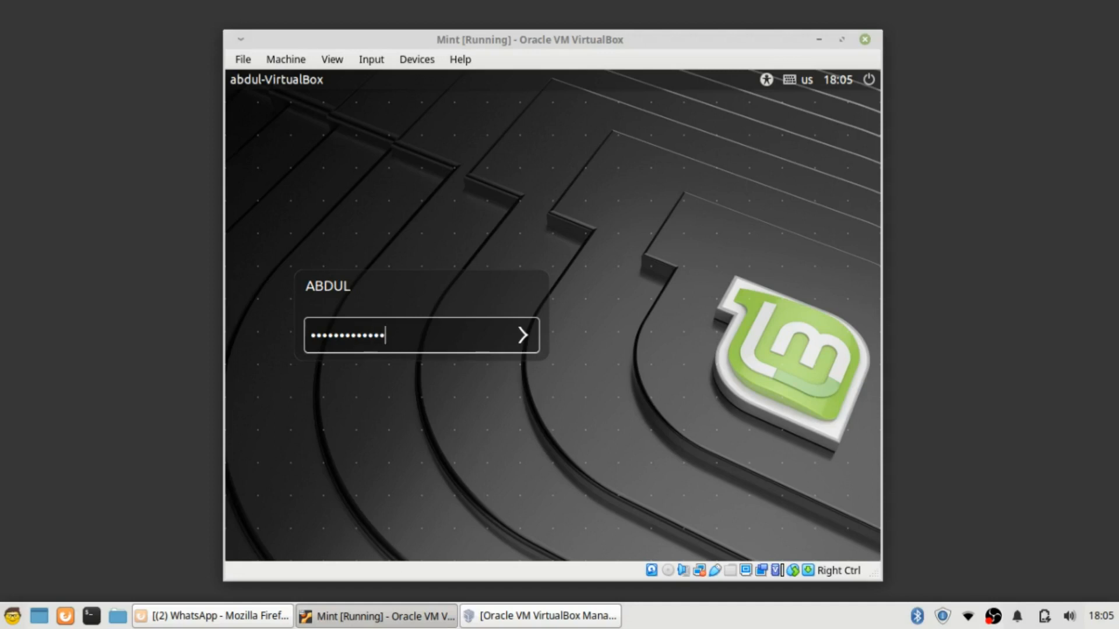
pyautogui.press('Return')
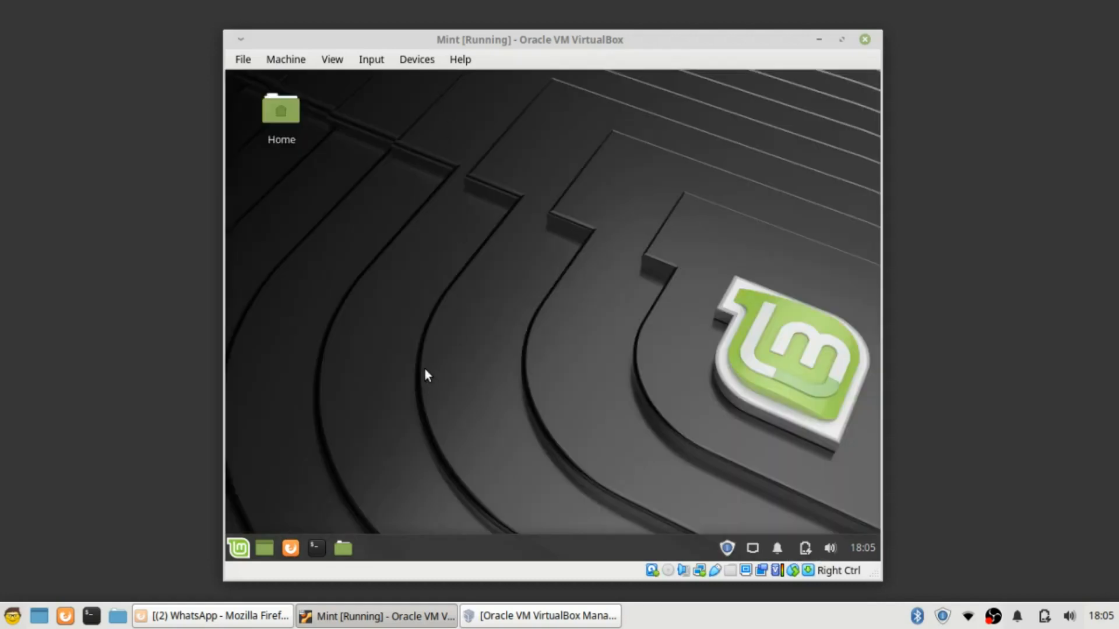
# Close the Mint Welcome window and browse the root File System in the file manager
pyautogui.click(239, 548)
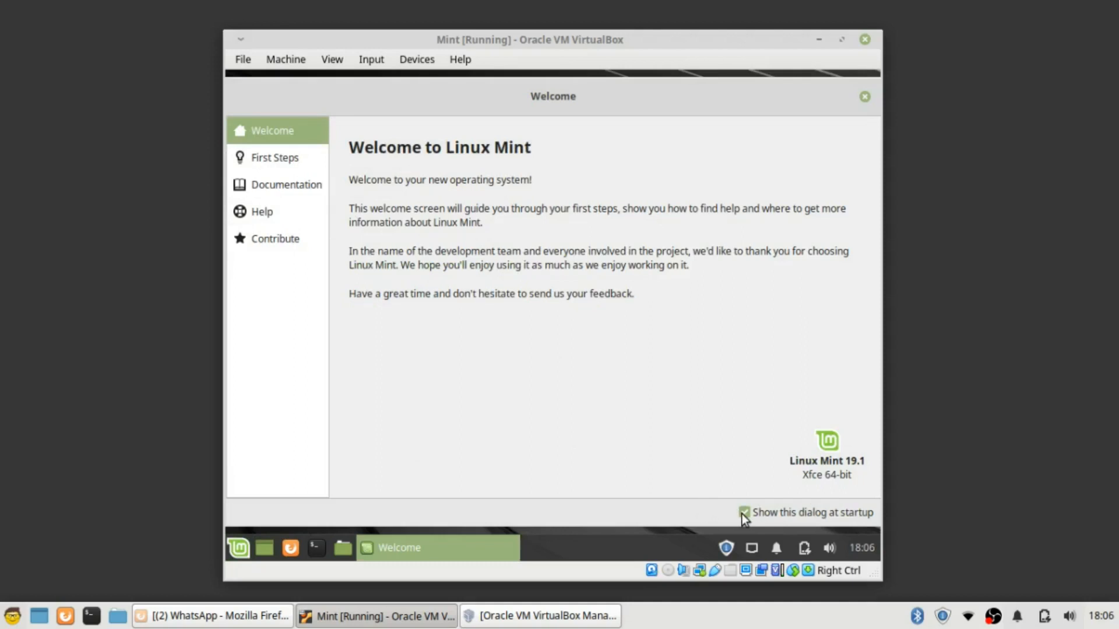
pyautogui.click(865, 97)
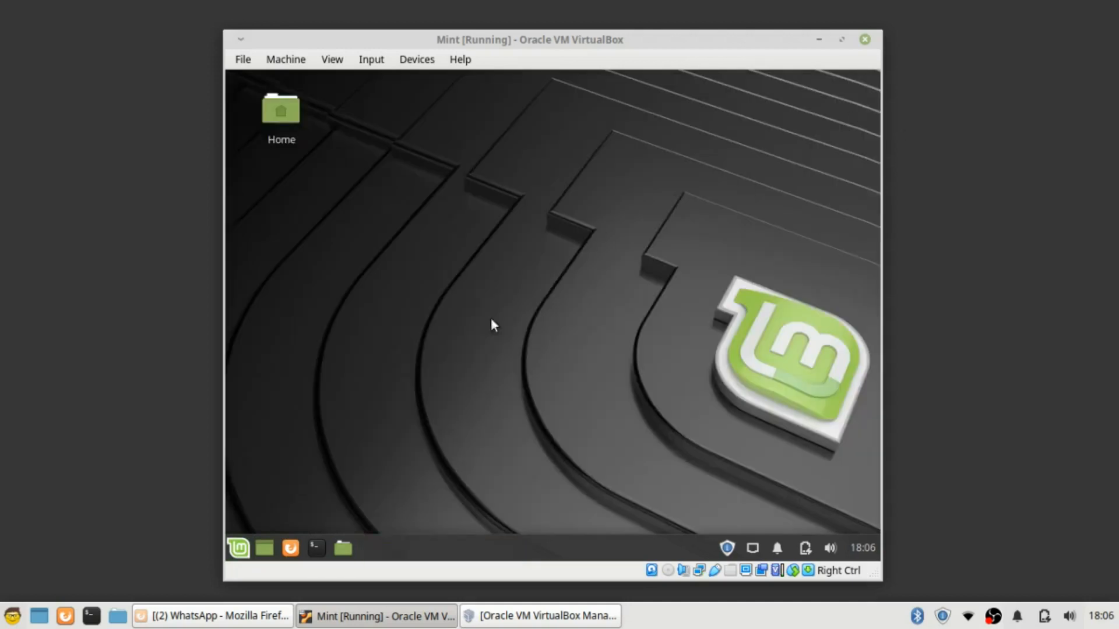
pyautogui.doubleClick(291, 113)
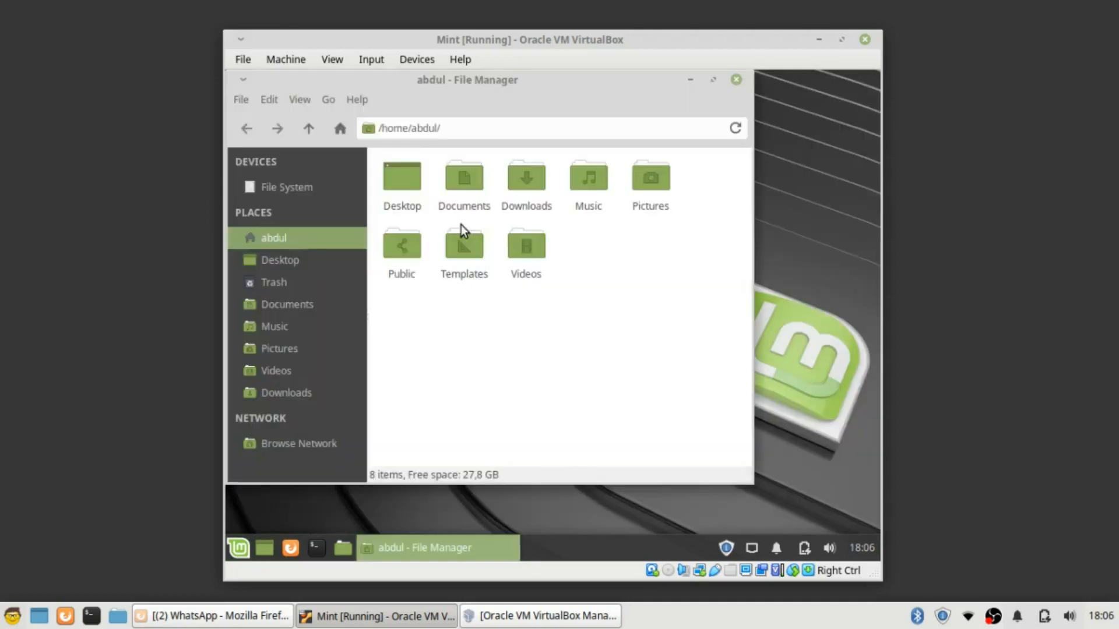
pyautogui.click(737, 80)
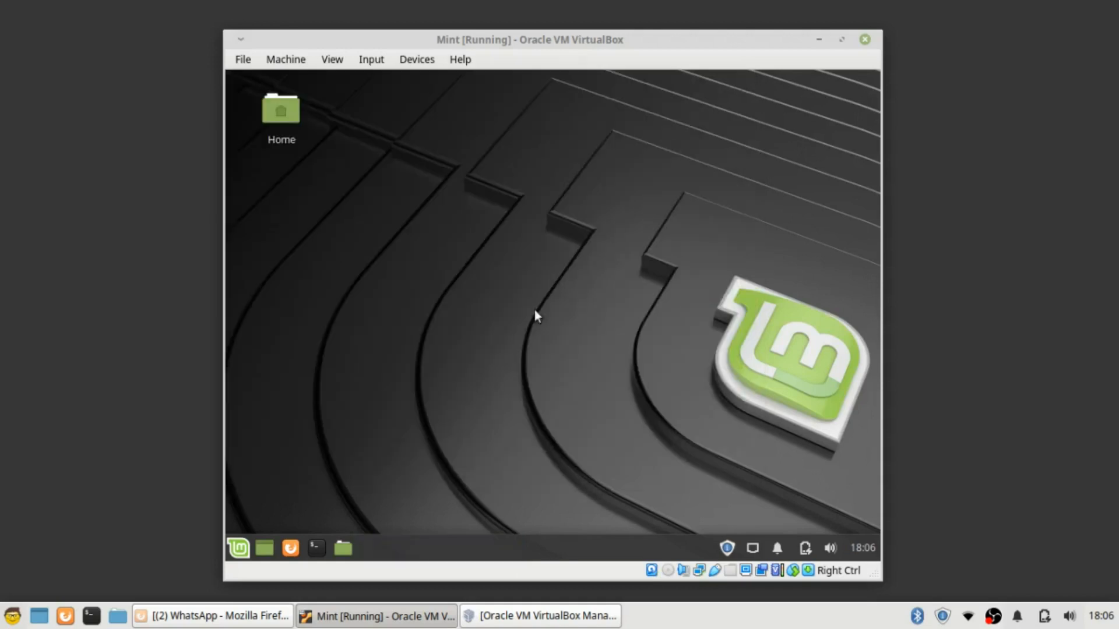
pyautogui.click(352, 547)
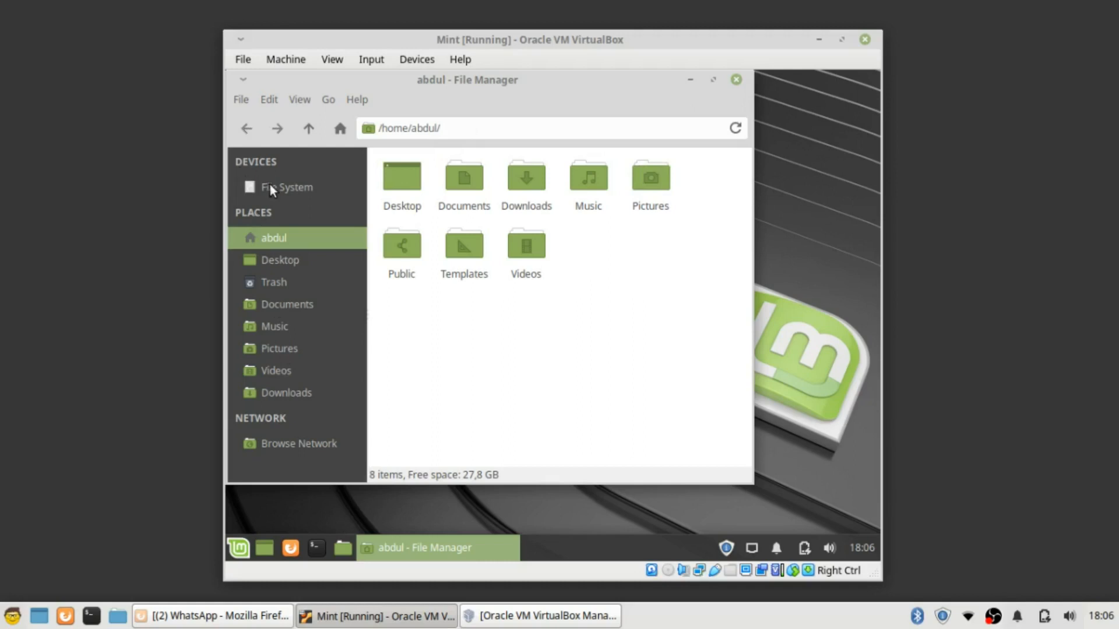
pyautogui.click(289, 188)
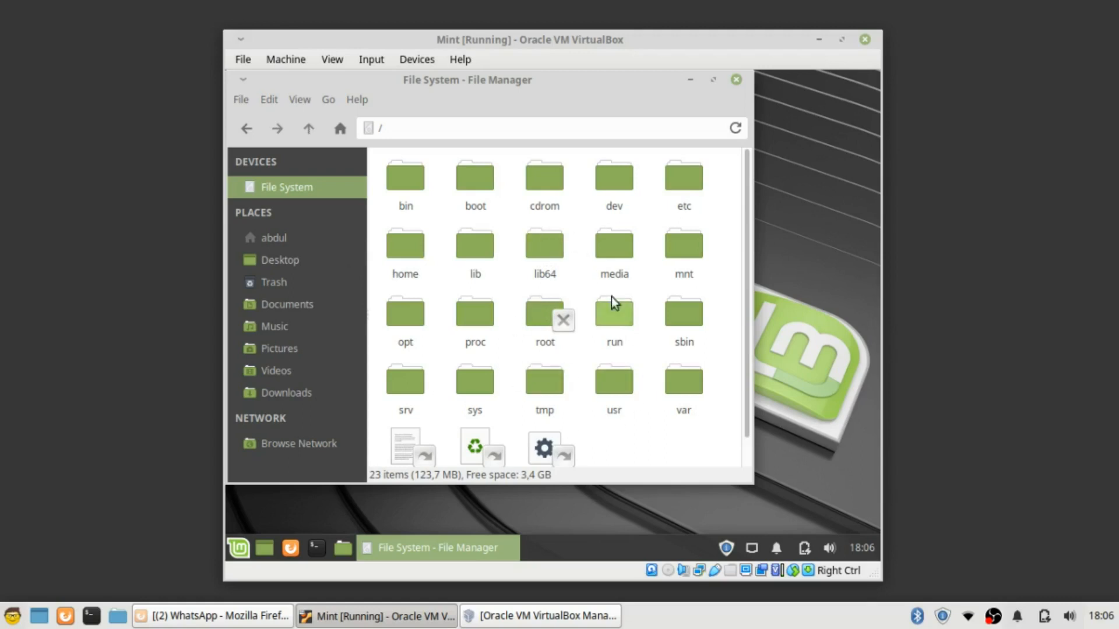
pyautogui.scroll(-1, 635, 285)
pyautogui.scroll(1, 670, 335)
# Run df -h in a new terminal to check the partitions, then bring up the log-out dialog
pyautogui.click(736, 80)
pyautogui.click(317, 546)
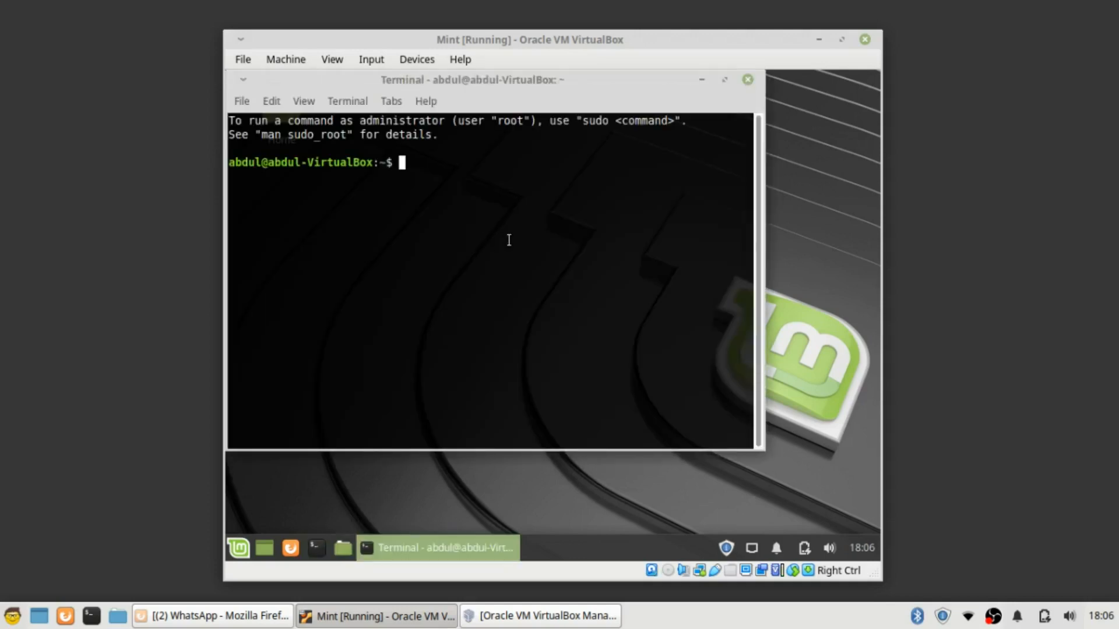
pyautogui.write('df')
pyautogui.write('-h')
pyautogui.press('Return')
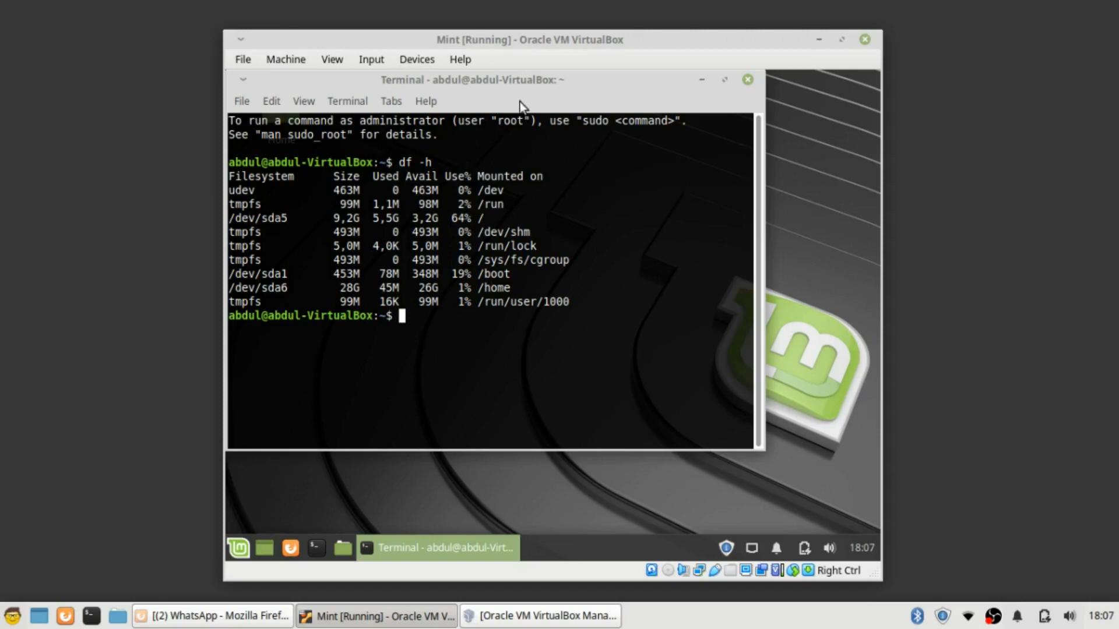
pyautogui.moveTo(523, 86); pyautogui.dragTo(578, 135)
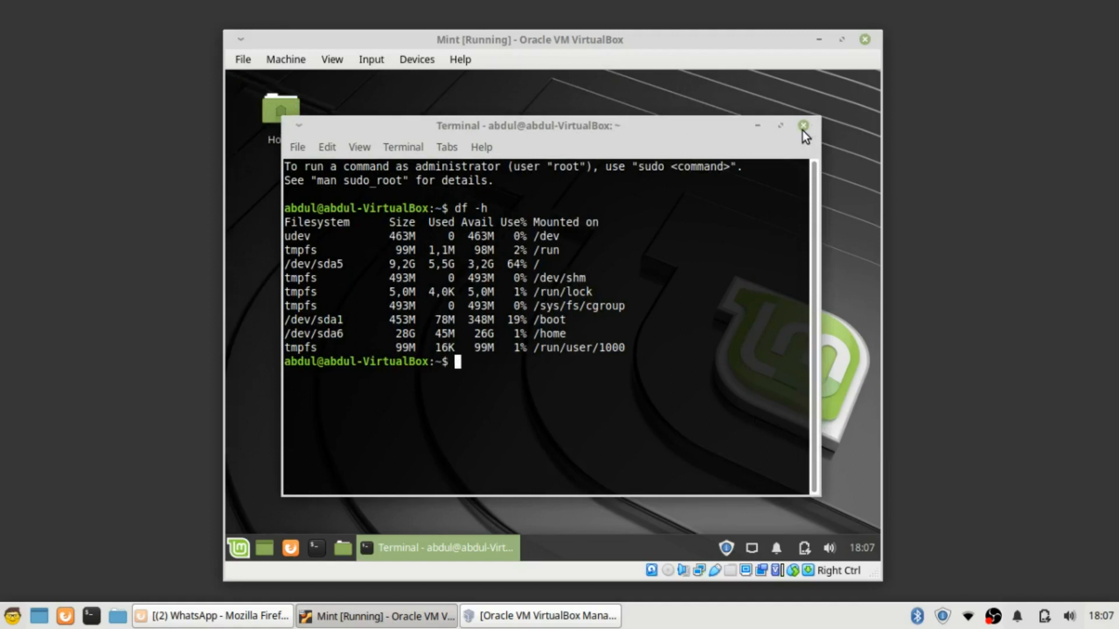
pyautogui.click(244, 549)
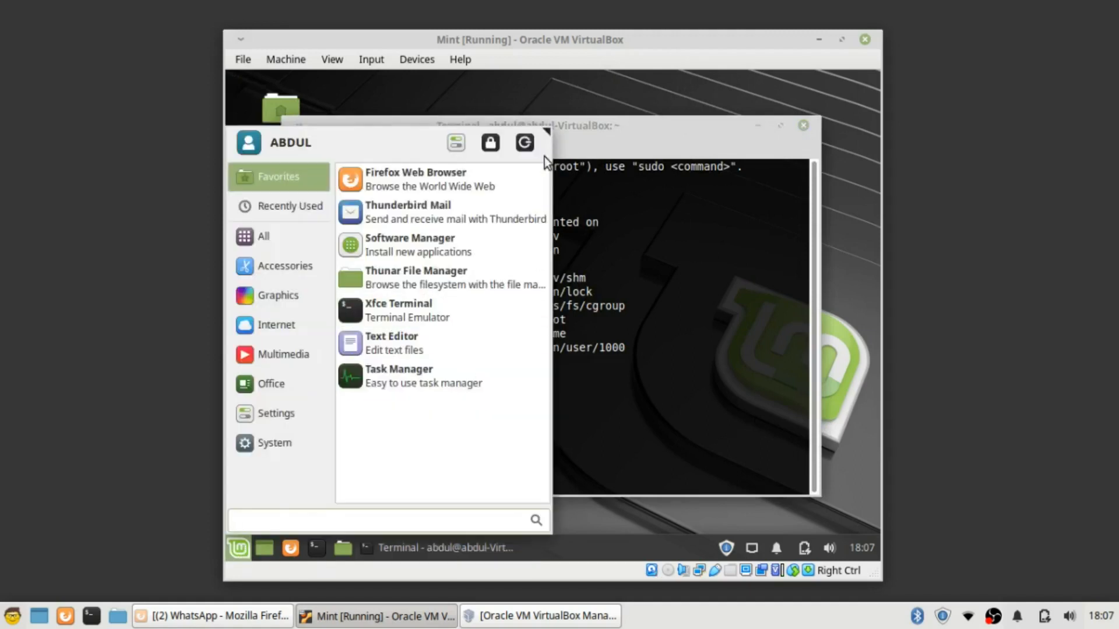
pyautogui.click(524, 144)
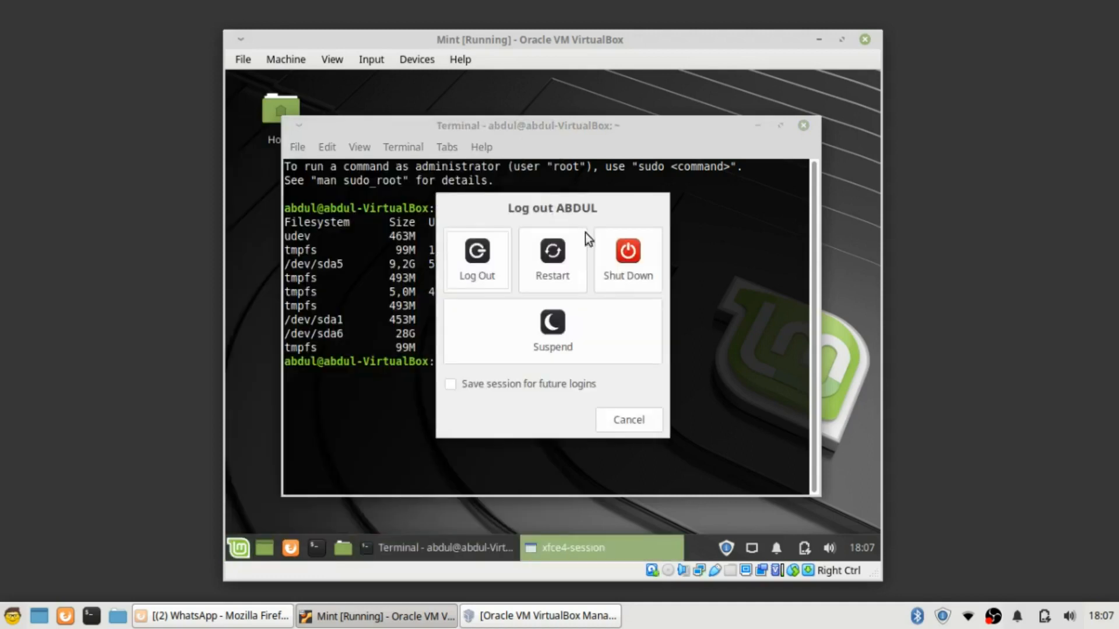